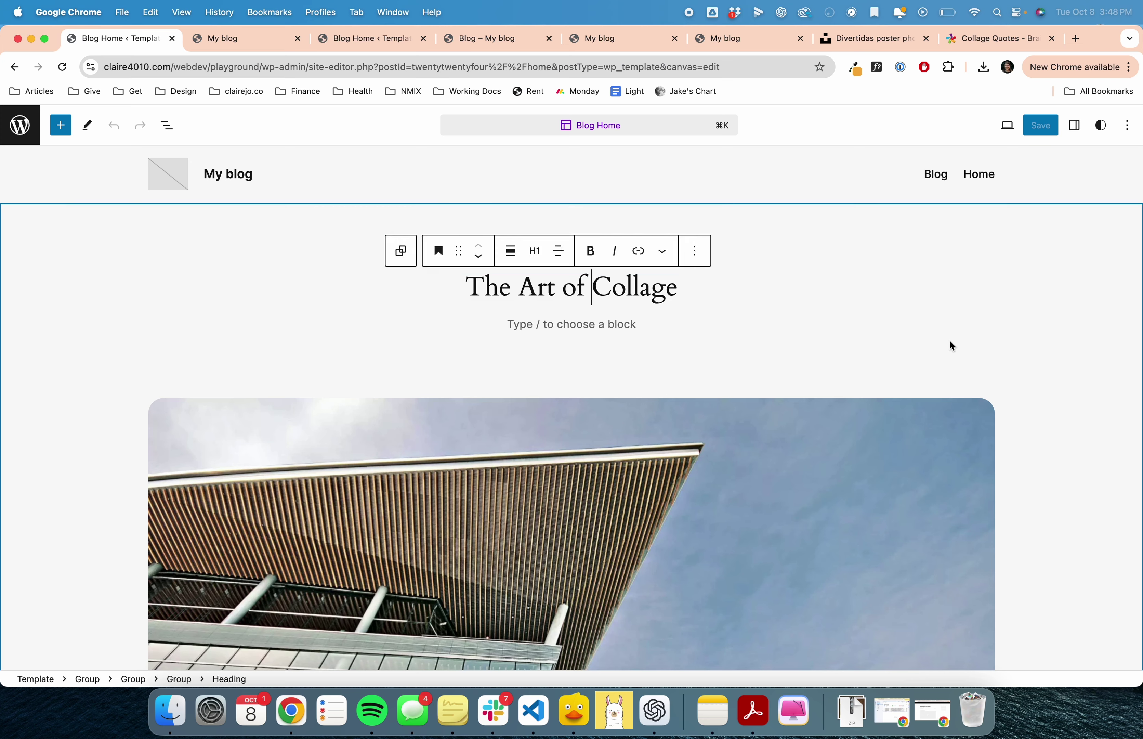
Step: Replace the image below the "The Art of Collage" heading with collage3.jpg from the media library
{"action": "scroll", "coordinate": [950, 340], "scroll_direction": "down", "scroll_amount": 3}
{"action": "left_click", "coordinate": [854, 359]}
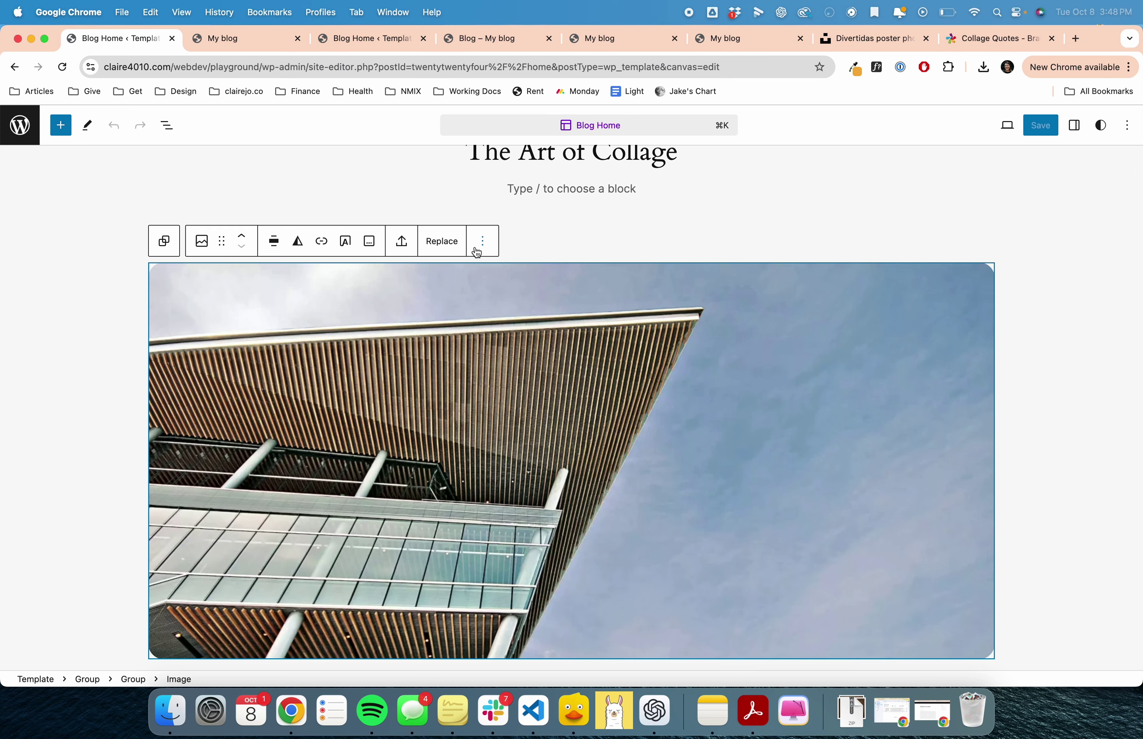
{"action": "left_click", "coordinate": [450, 247]}
{"action": "left_click", "coordinate": [469, 283]}
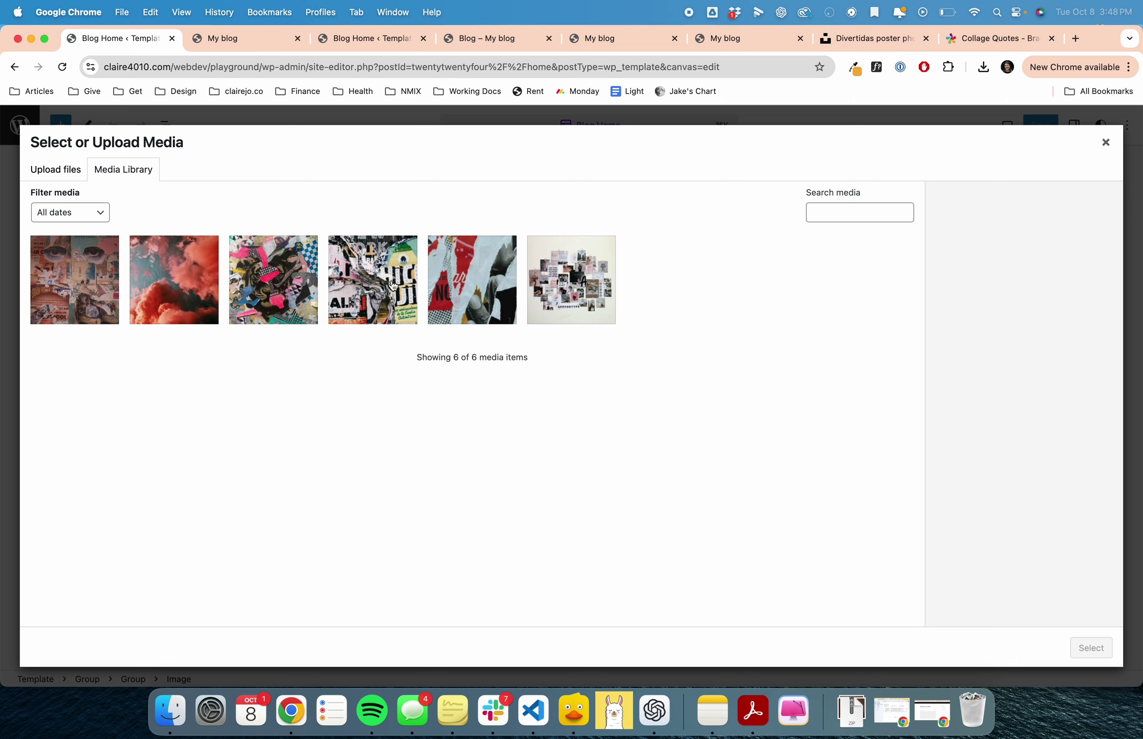
{"action": "left_click", "coordinate": [356, 283]}
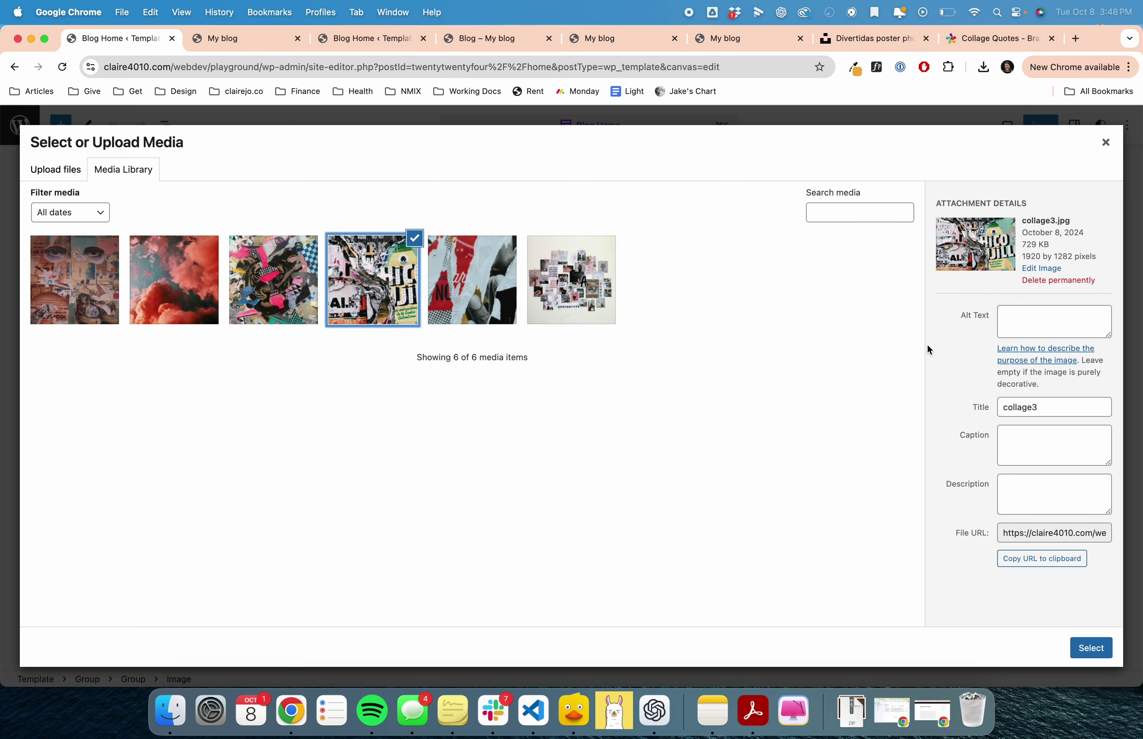
{"action": "left_click", "coordinate": [1091, 648]}
{"action": "left_click", "coordinate": [855, 234]}
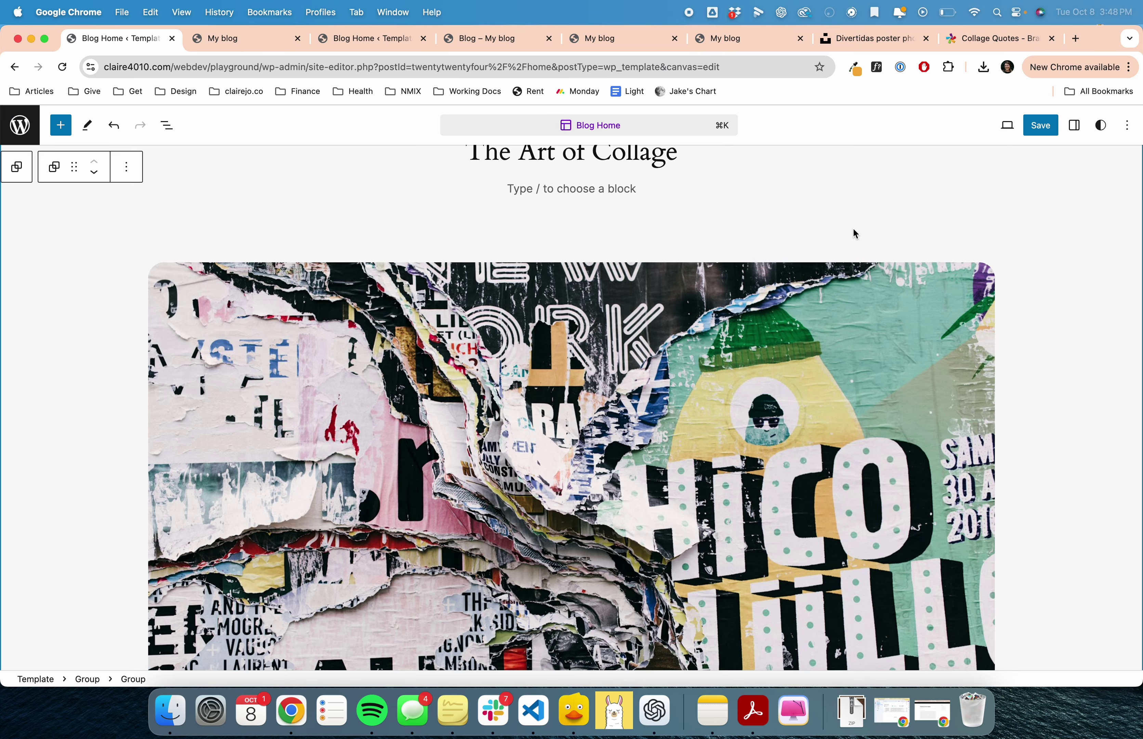
Step: Delete the "A passion for creating spaces" section below the hero image
{"action": "scroll", "coordinate": [946, 352], "scroll_direction": "down", "scroll_amount": 15}
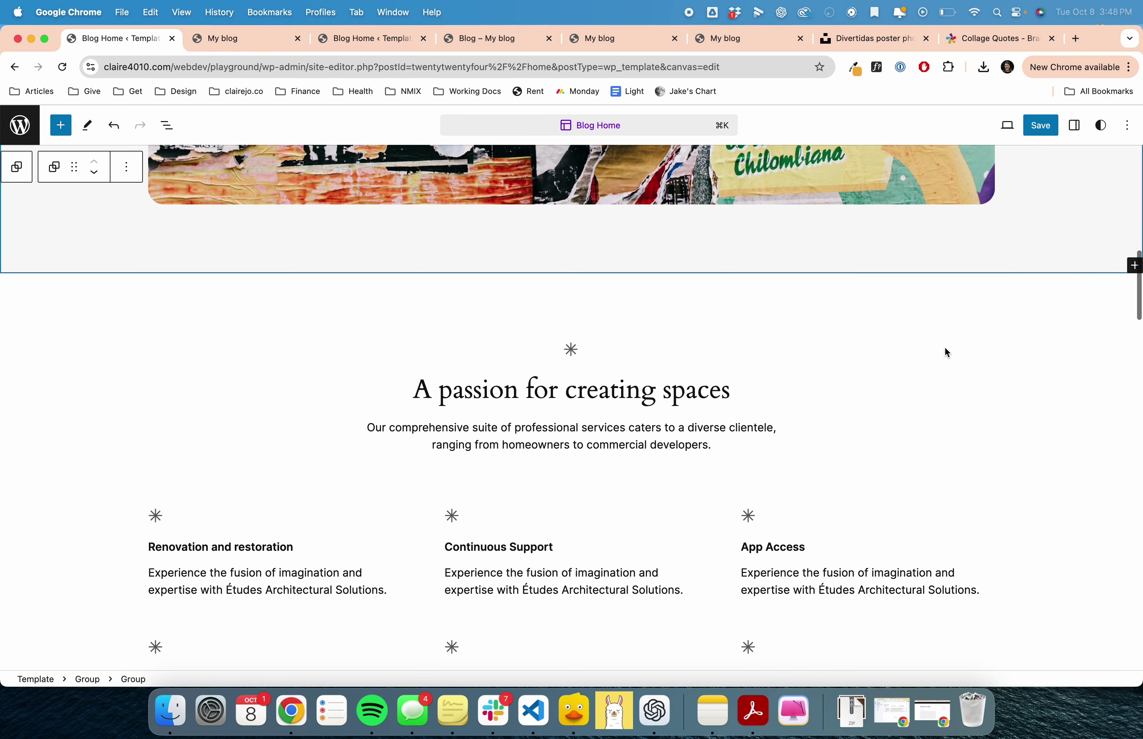
{"action": "left_click", "coordinate": [1080, 294]}
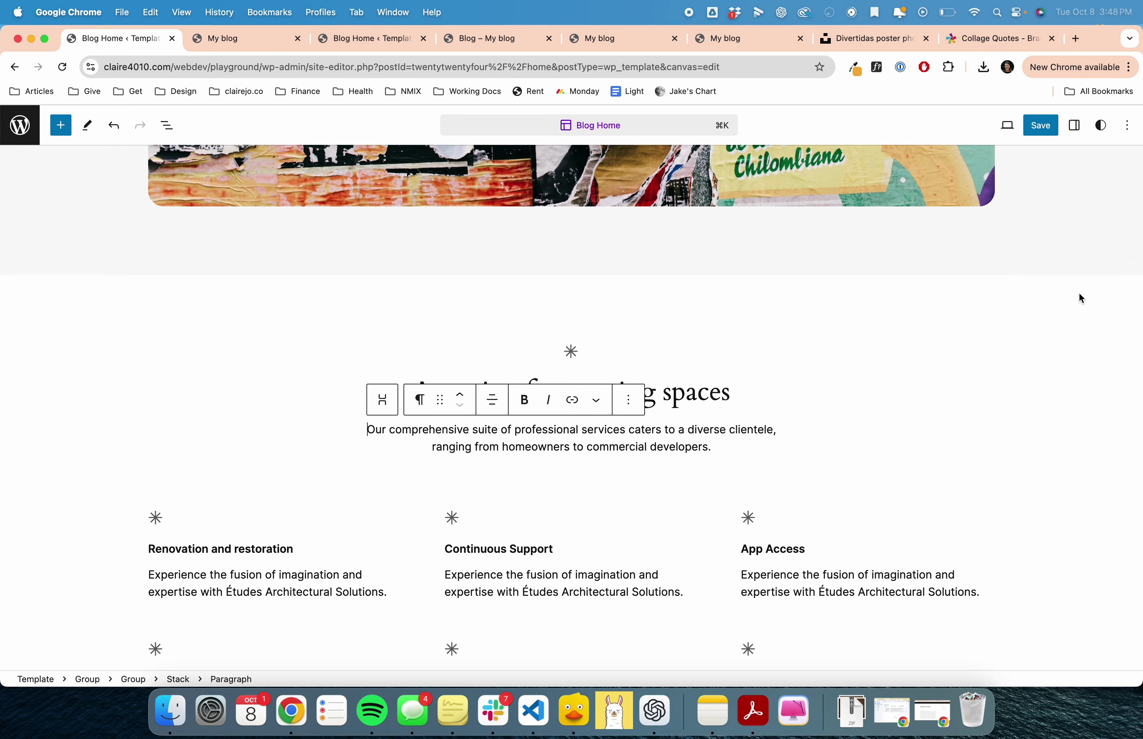
{"action": "left_click", "coordinate": [628, 400]}
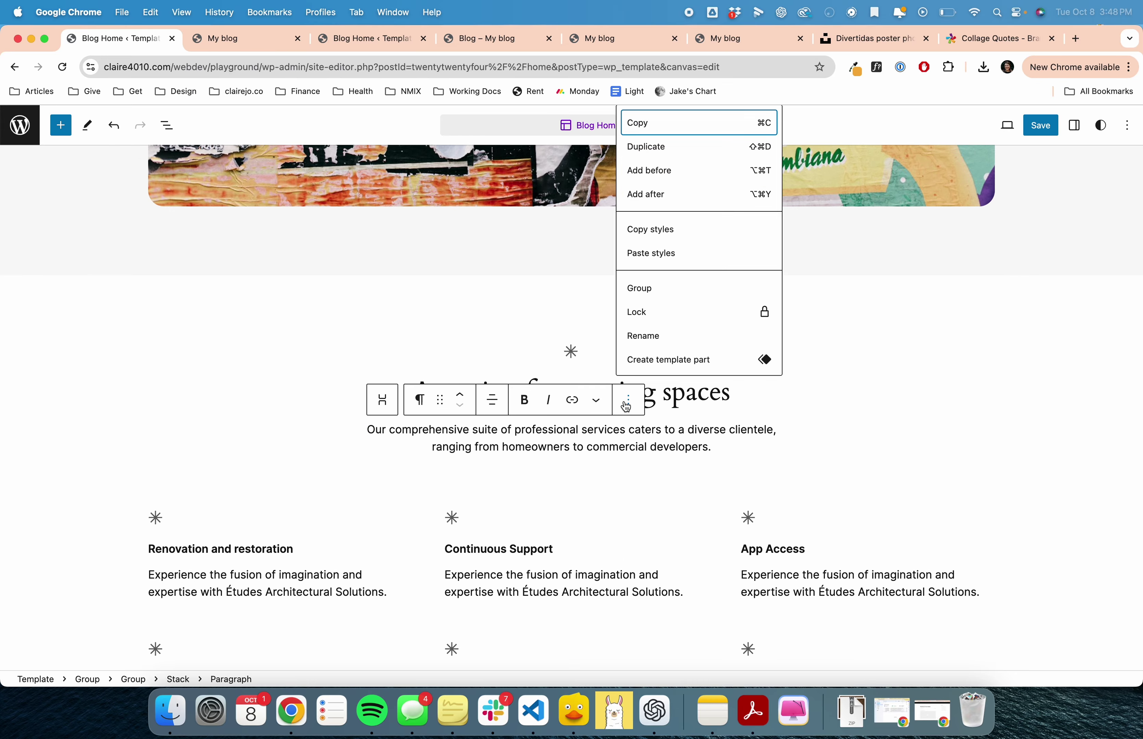
{"action": "scroll", "coordinate": [662, 361], "scroll_direction": "down", "scroll_amount": 3}
{"action": "left_click", "coordinate": [662, 361]}
Step: Move the "Watch, Read, Listen" posts section up so it sits directly below the hero image section
{"action": "scroll", "coordinate": [376, 438], "scroll_direction": "down", "scroll_amount": 20}
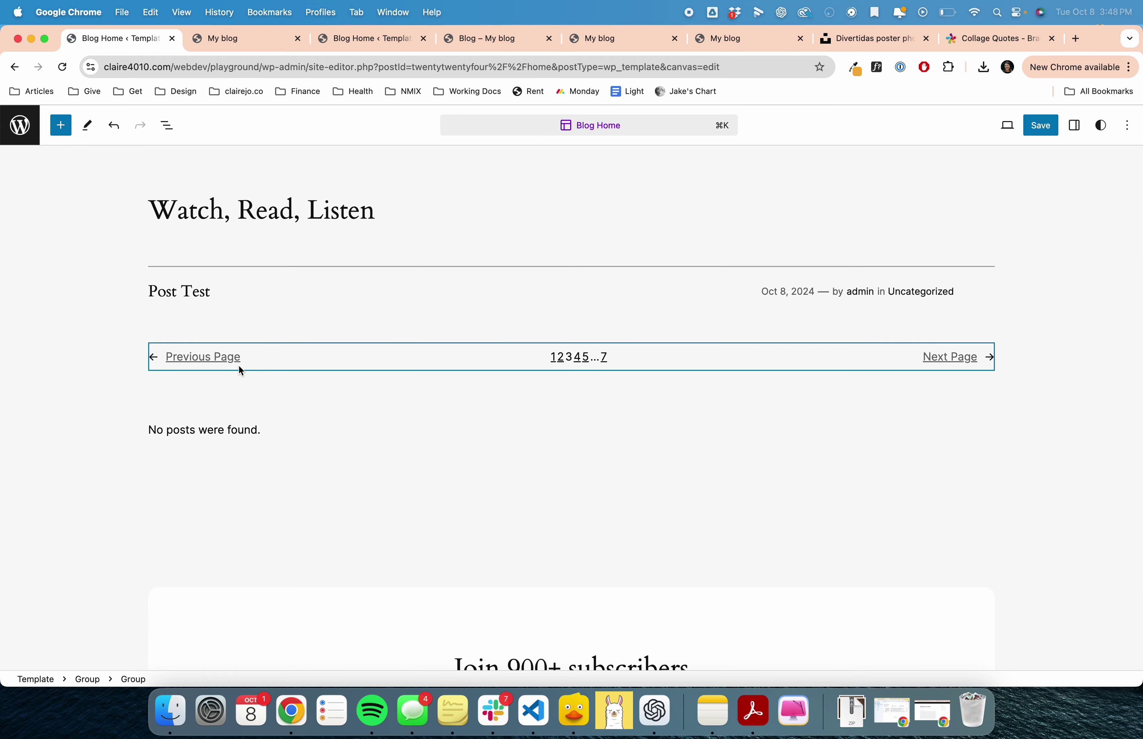
{"action": "scroll", "coordinate": [360, 406], "scroll_direction": "up", "scroll_amount": 3}
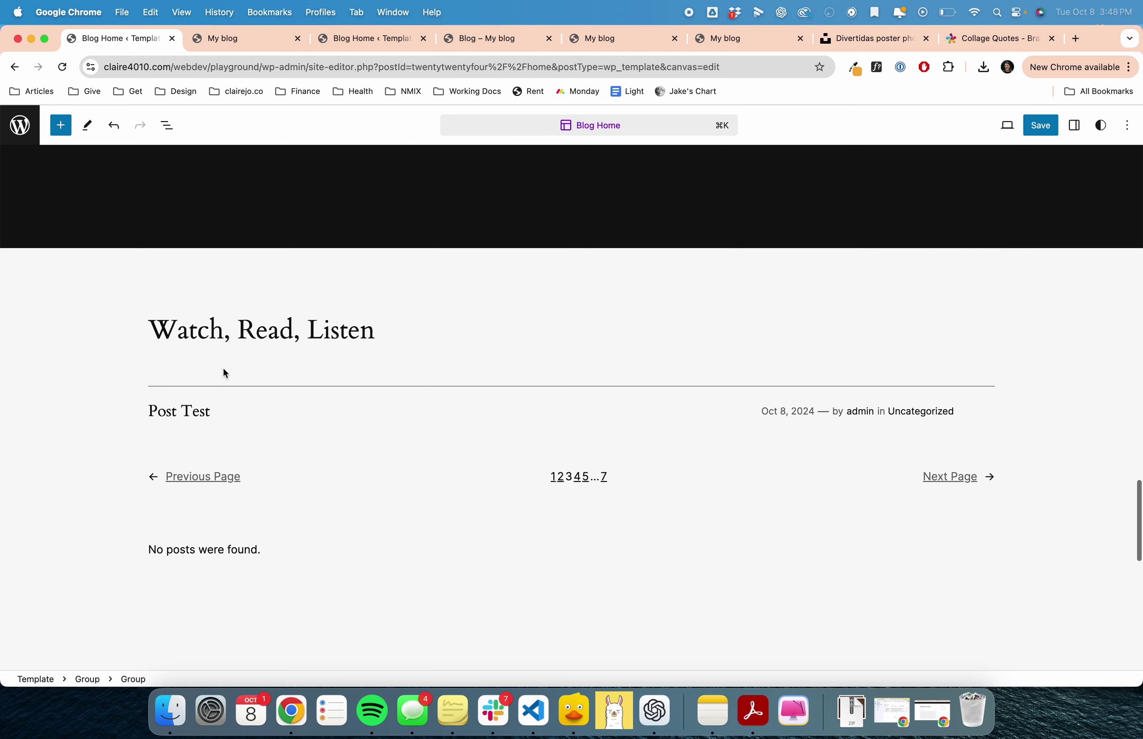
{"action": "left_click", "coordinate": [110, 262]}
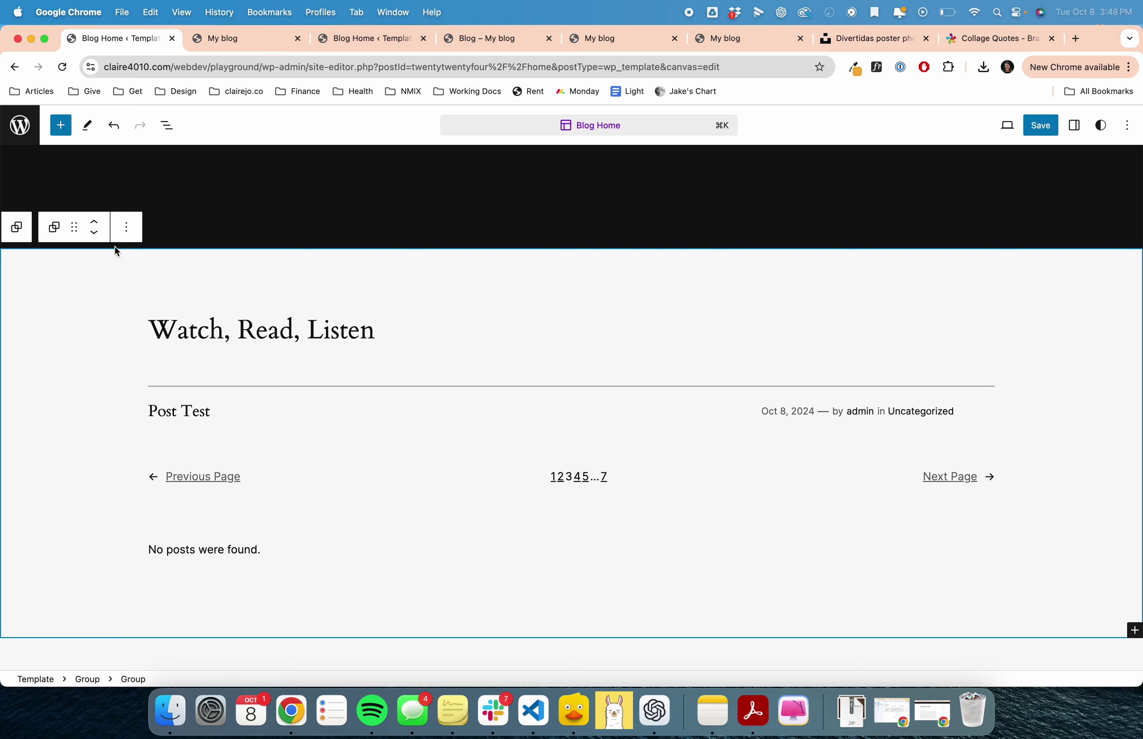
{"action": "left_click", "coordinate": [94, 227]}
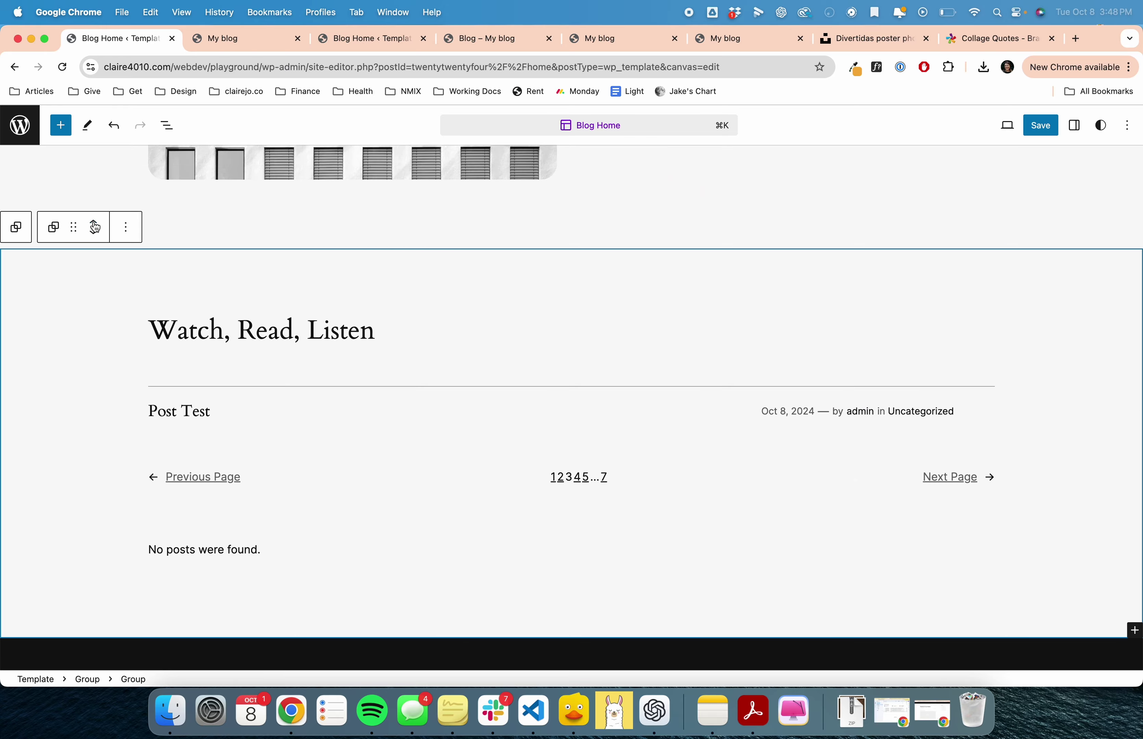
{"action": "left_click", "coordinate": [95, 227]}
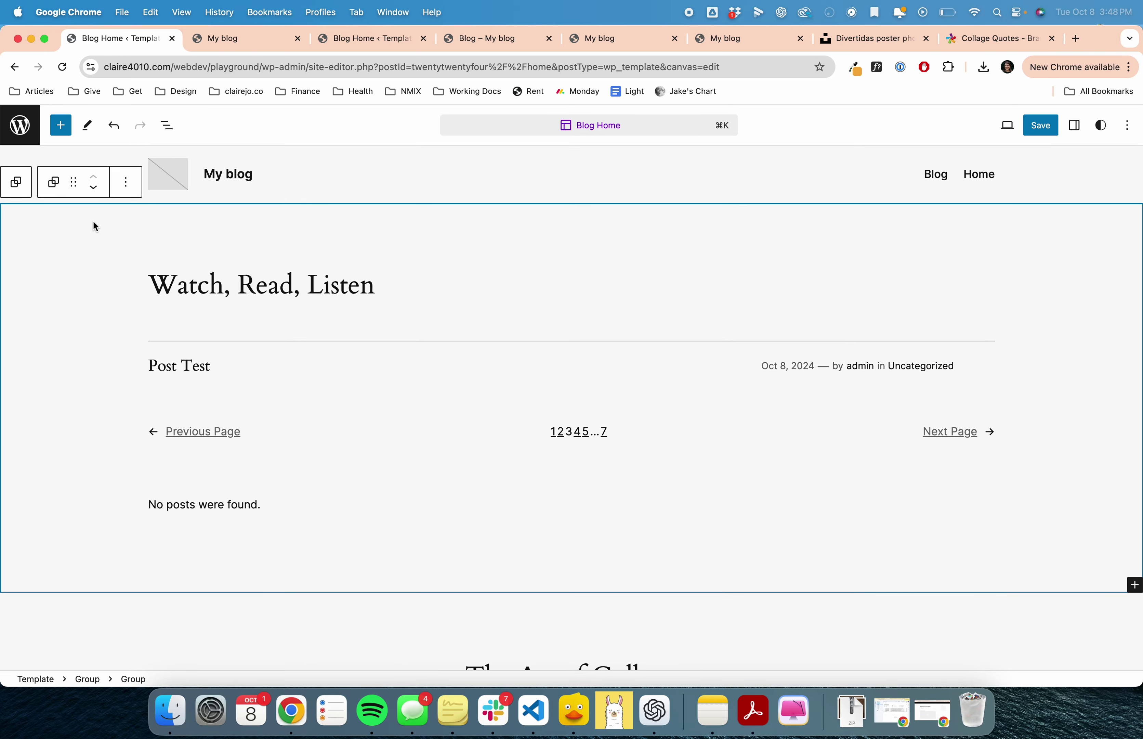
{"action": "left_click", "coordinate": [95, 196]}
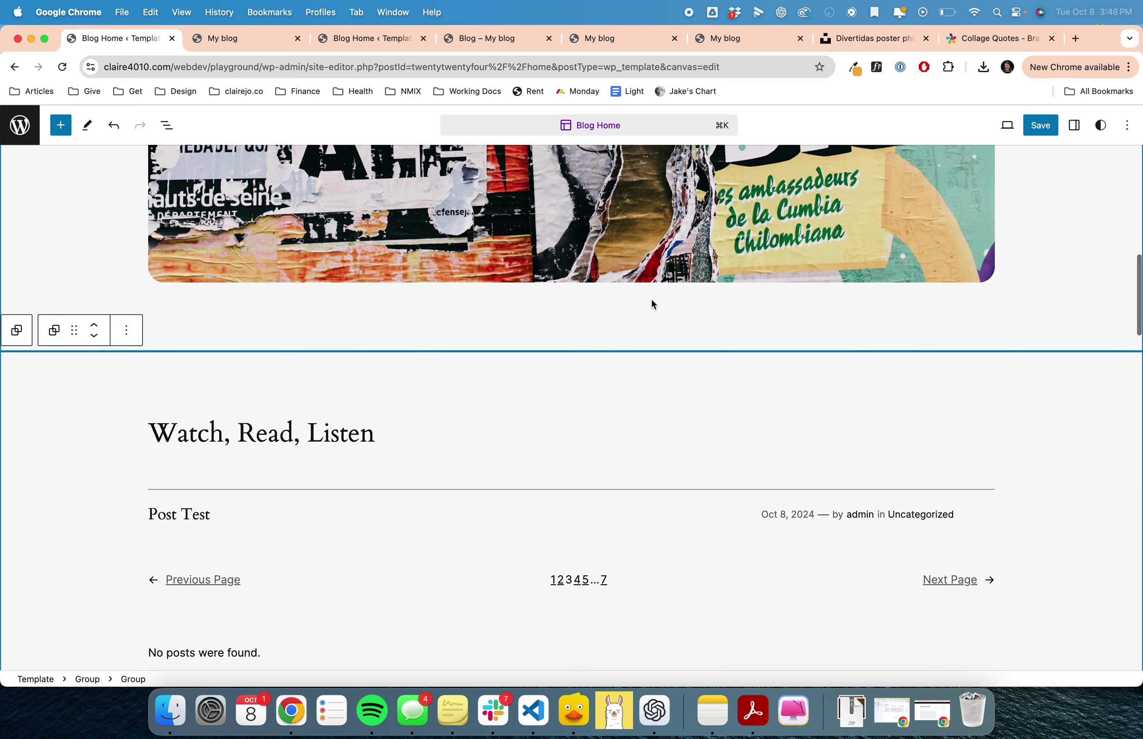
Step: Change the posts section heading to "Read My Posts" and save the Blog Home template
{"action": "left_click", "coordinate": [647, 305]}
{"action": "key", "text": "cmd+a"}
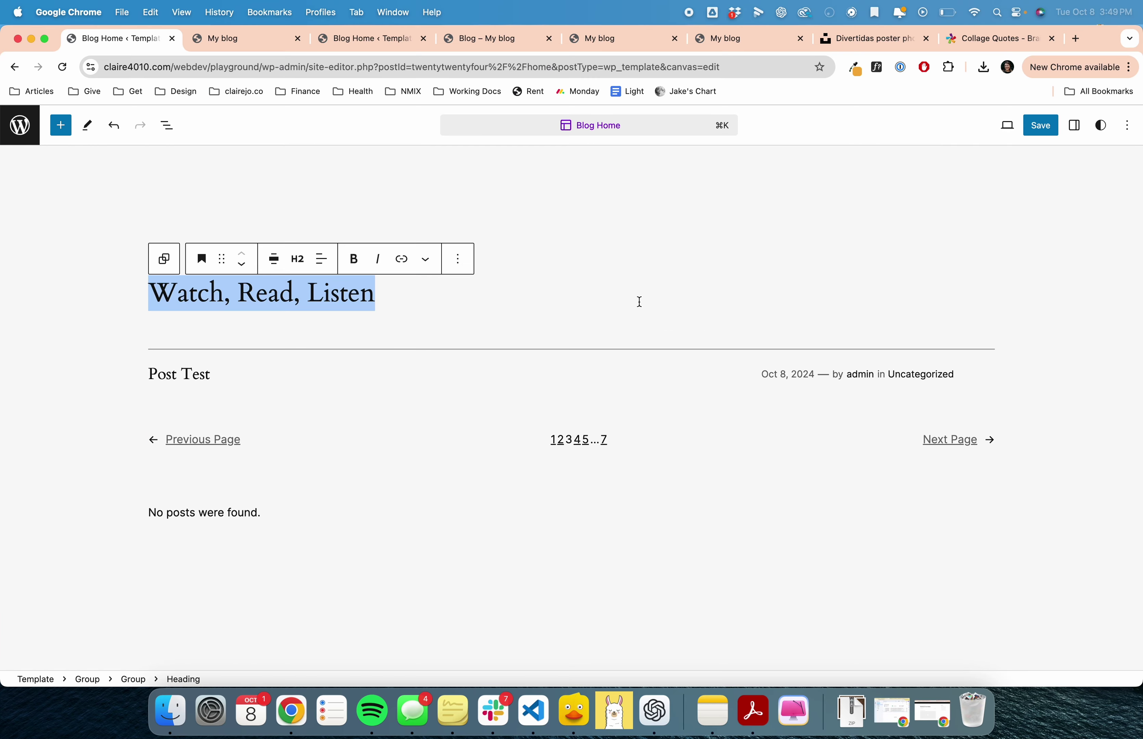
{"action": "type", "text": "Read My post"}
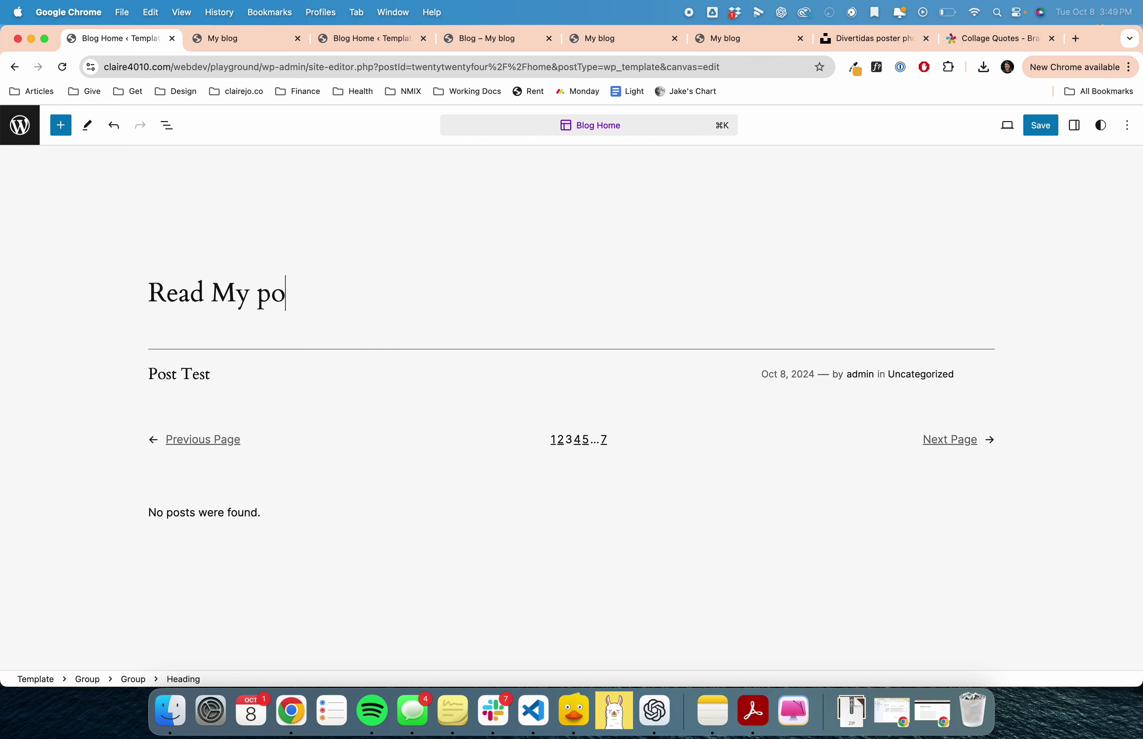
{"action": "key", "text": "BackSpace"}
{"action": "key", "text": "BackSpace"}
{"action": "key", "text": "BackSpace"}
{"action": "key", "text": "BackSpace"}
{"action": "type", "text": "Posts"}
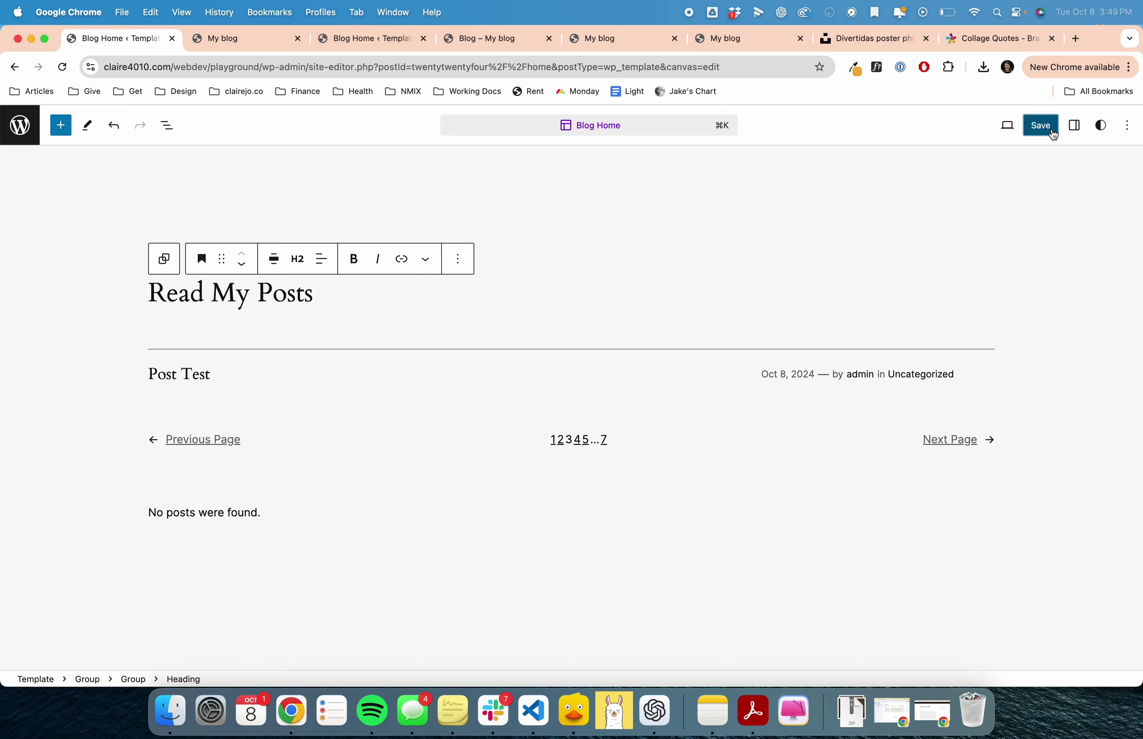
{"action": "left_click", "coordinate": [1042, 126]}
Step: Look over the page, then examine the theme fonts and the Cardo variants in the site's typography styles
{"action": "left_click", "coordinate": [199, 380]}
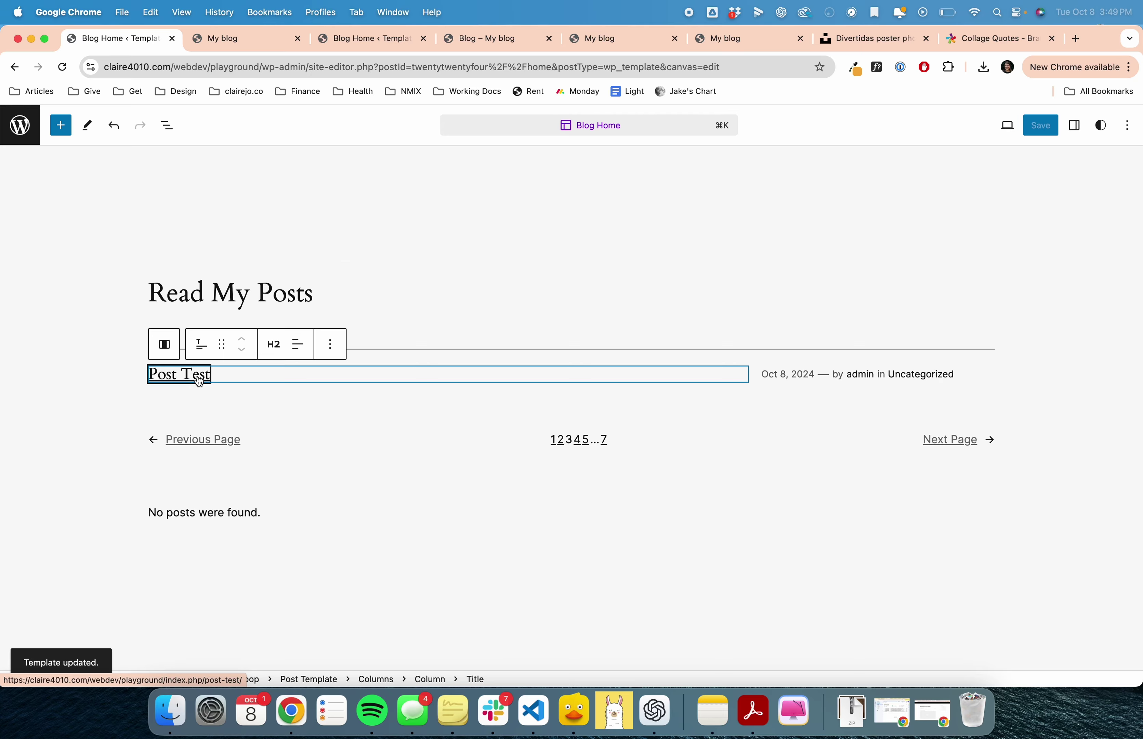
{"action": "scroll", "coordinate": [567, 369], "scroll_direction": "up", "scroll_amount": 15}
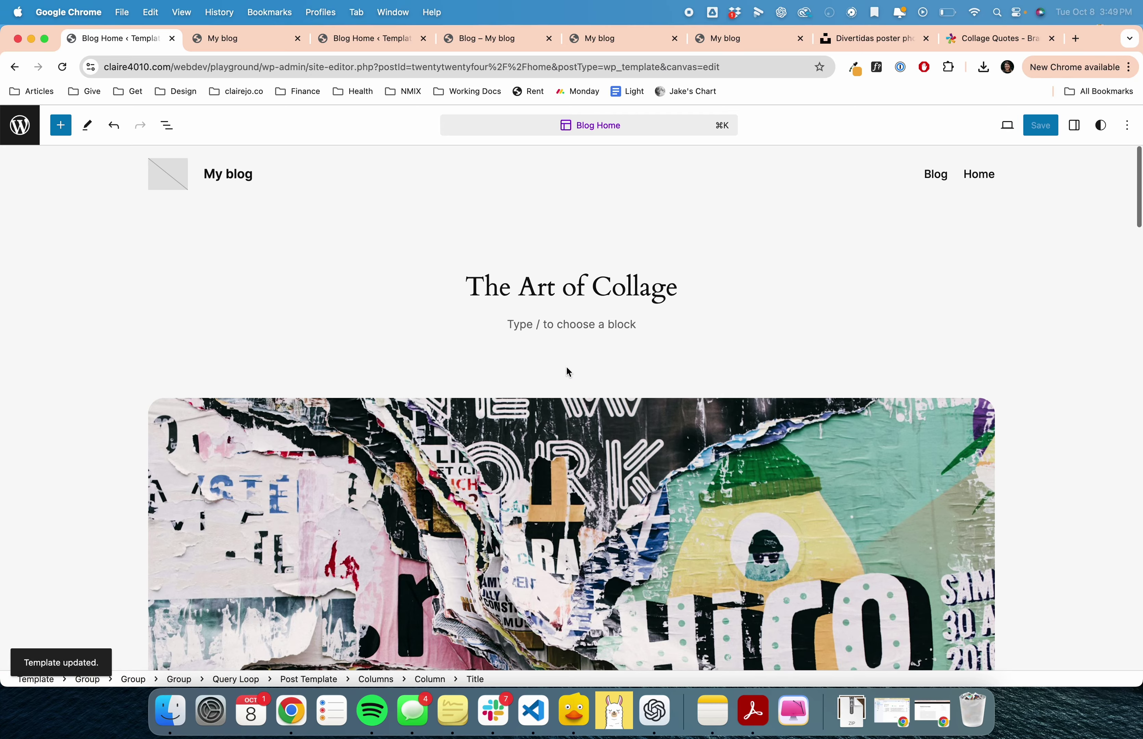
{"action": "scroll", "coordinate": [568, 372], "scroll_direction": "down", "scroll_amount": 1}
{"action": "left_click", "coordinate": [1101, 126]}
{"action": "scroll", "coordinate": [480, 385], "scroll_direction": "down", "scroll_amount": 15}
{"action": "left_click", "coordinate": [479, 301]}
{"action": "left_click", "coordinate": [1047, 336]}
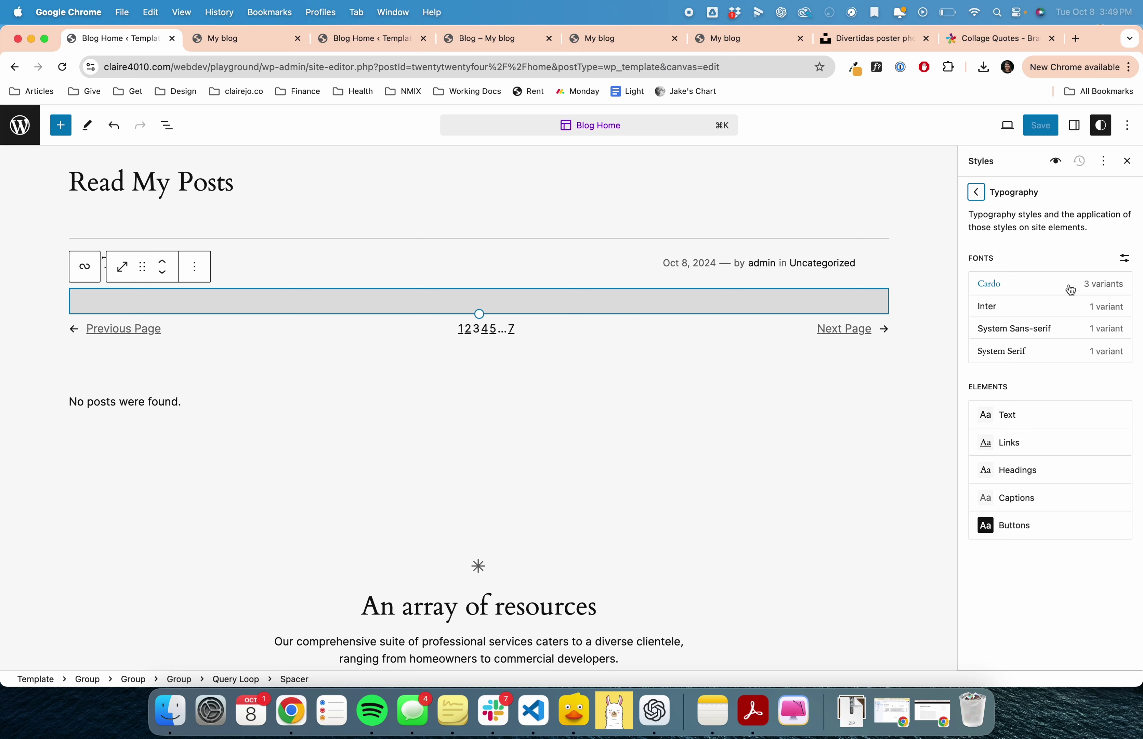
{"action": "left_click", "coordinate": [1071, 290]}
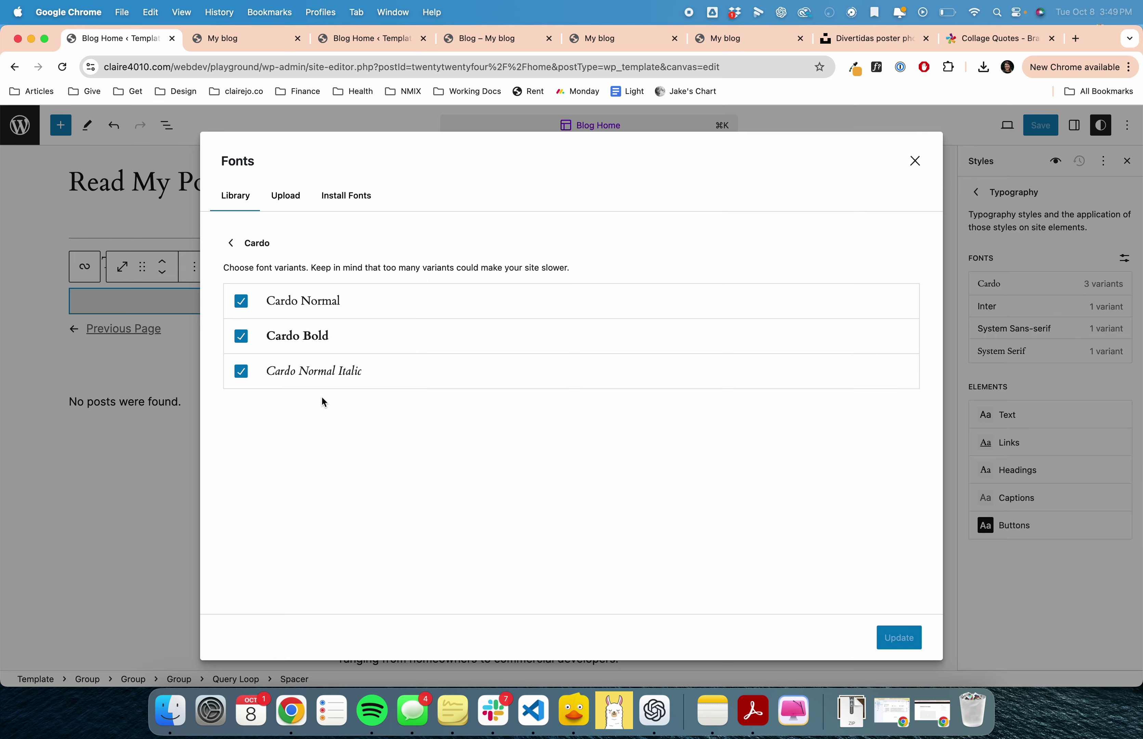
{"action": "left_click", "coordinate": [244, 242]}
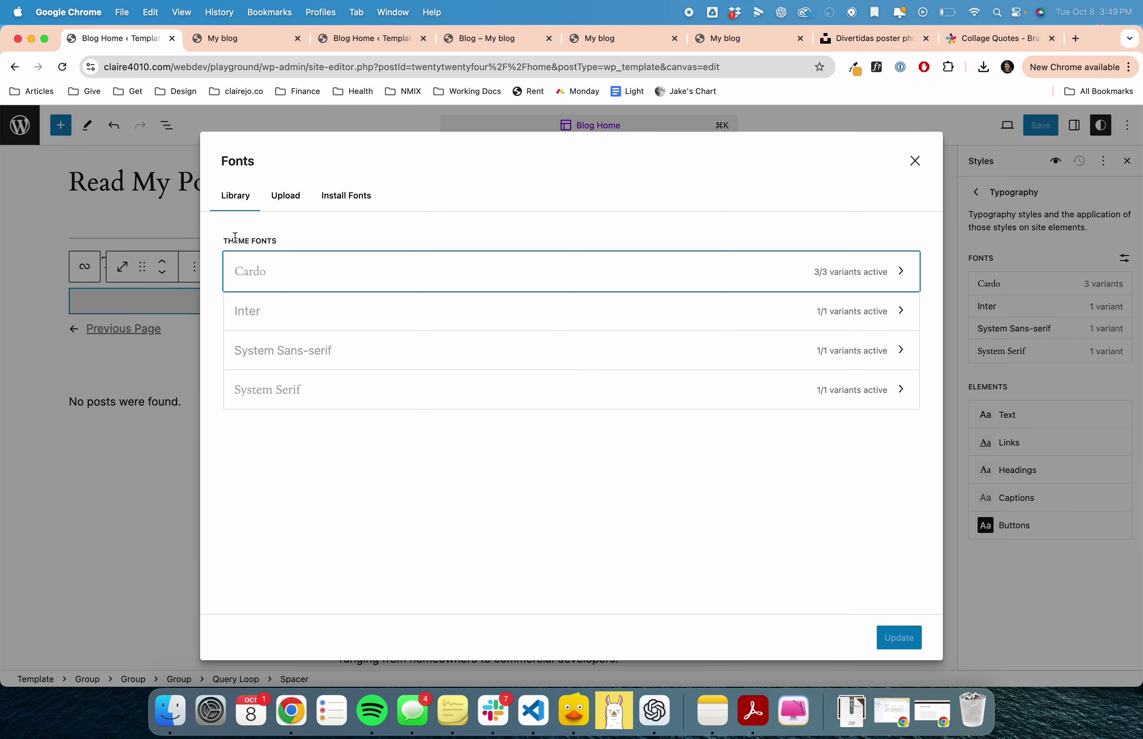
{"action": "left_click", "coordinate": [914, 161]}
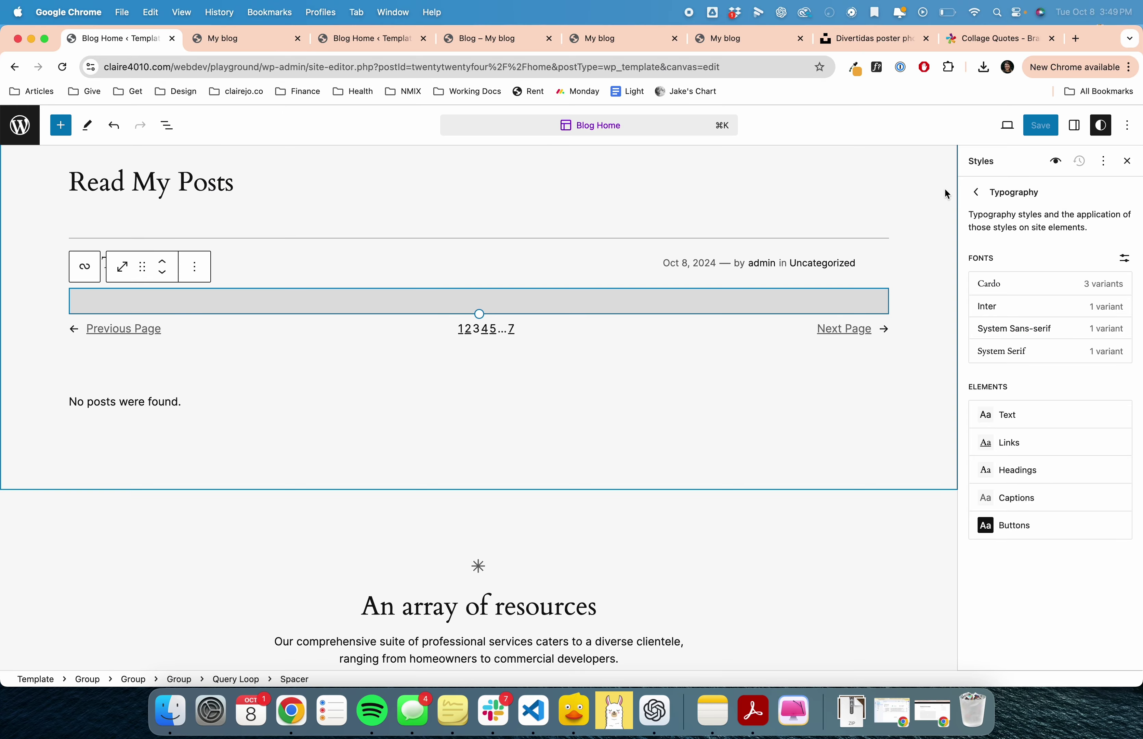
Step: Examine the site-wide style settings for colors, layout and additional CSS
{"action": "left_click", "coordinate": [976, 193]}
{"action": "left_click", "coordinate": [1050, 375]}
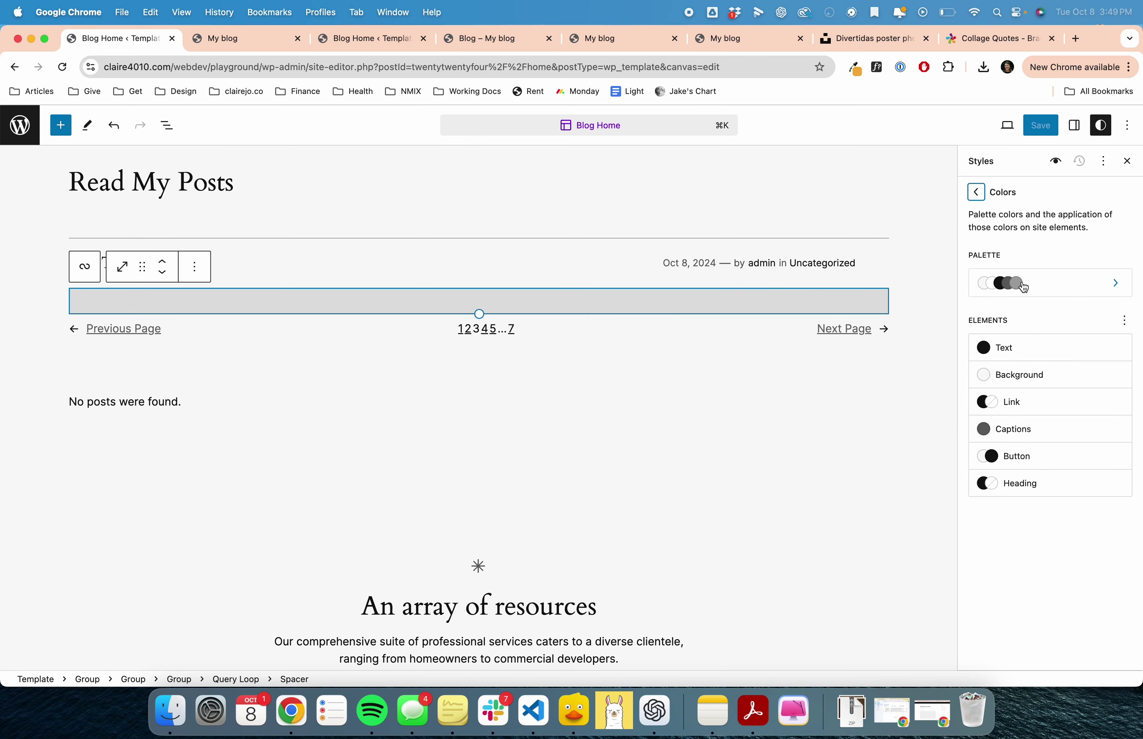
{"action": "left_click", "coordinate": [976, 195]}
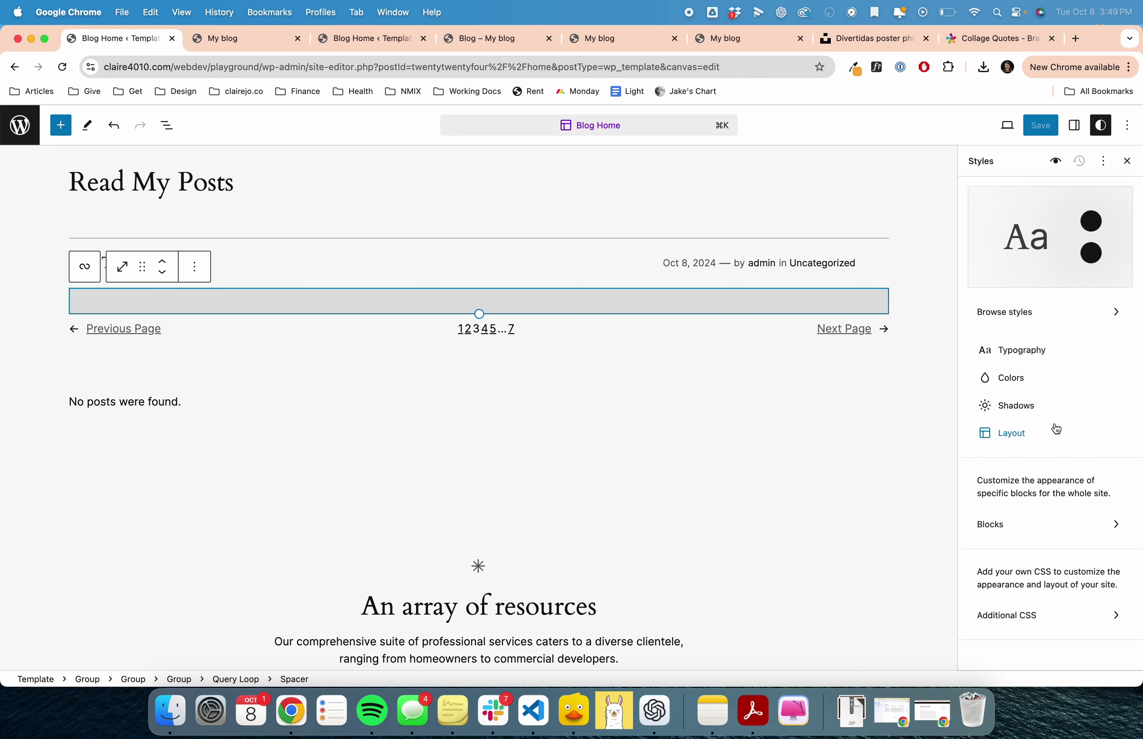
{"action": "left_click", "coordinate": [1023, 430]}
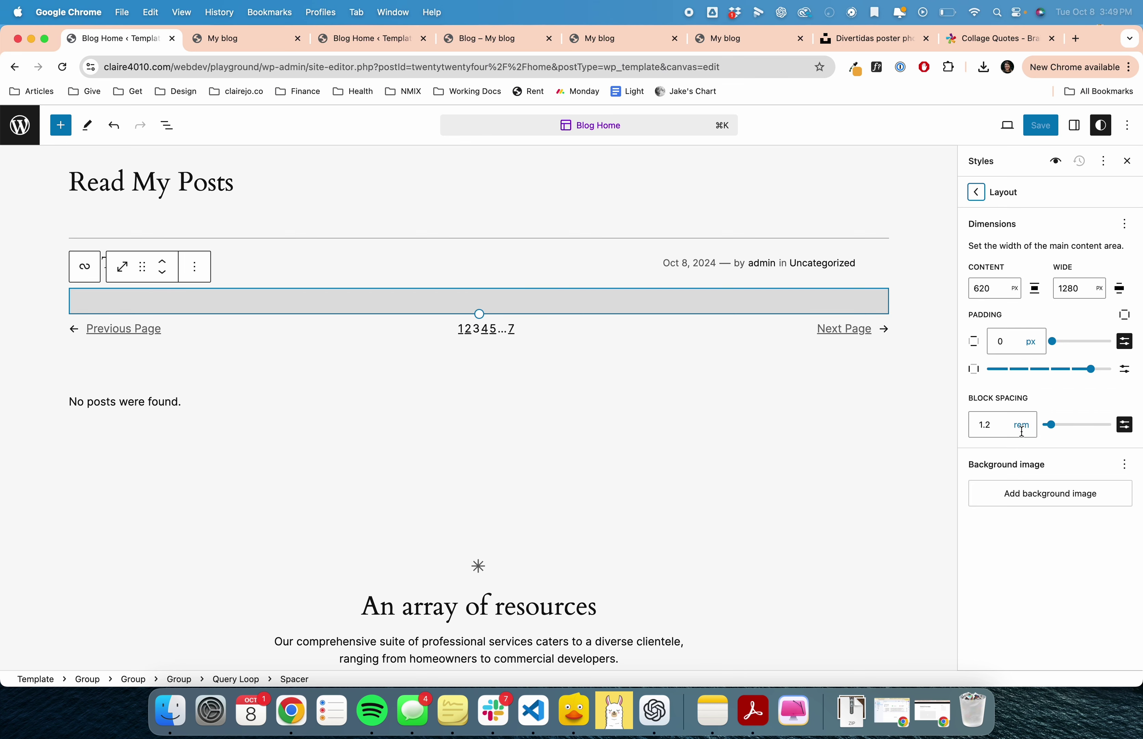
{"action": "left_click", "coordinate": [975, 192]}
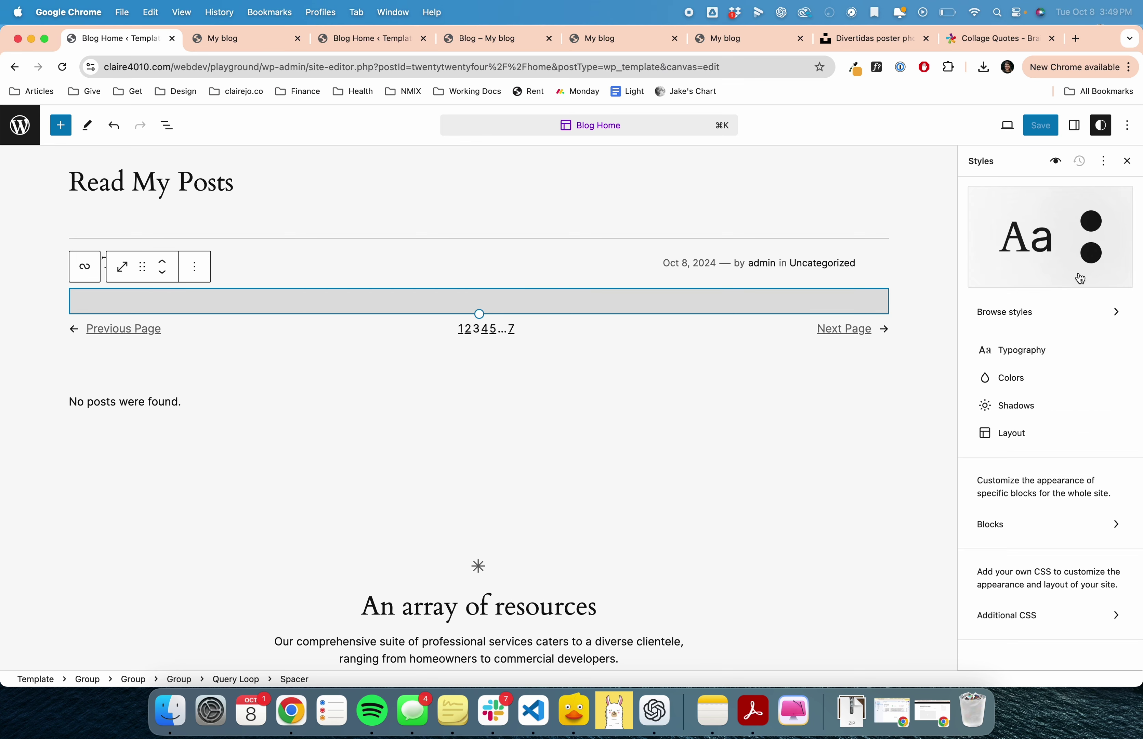
{"action": "left_click", "coordinate": [1024, 617]}
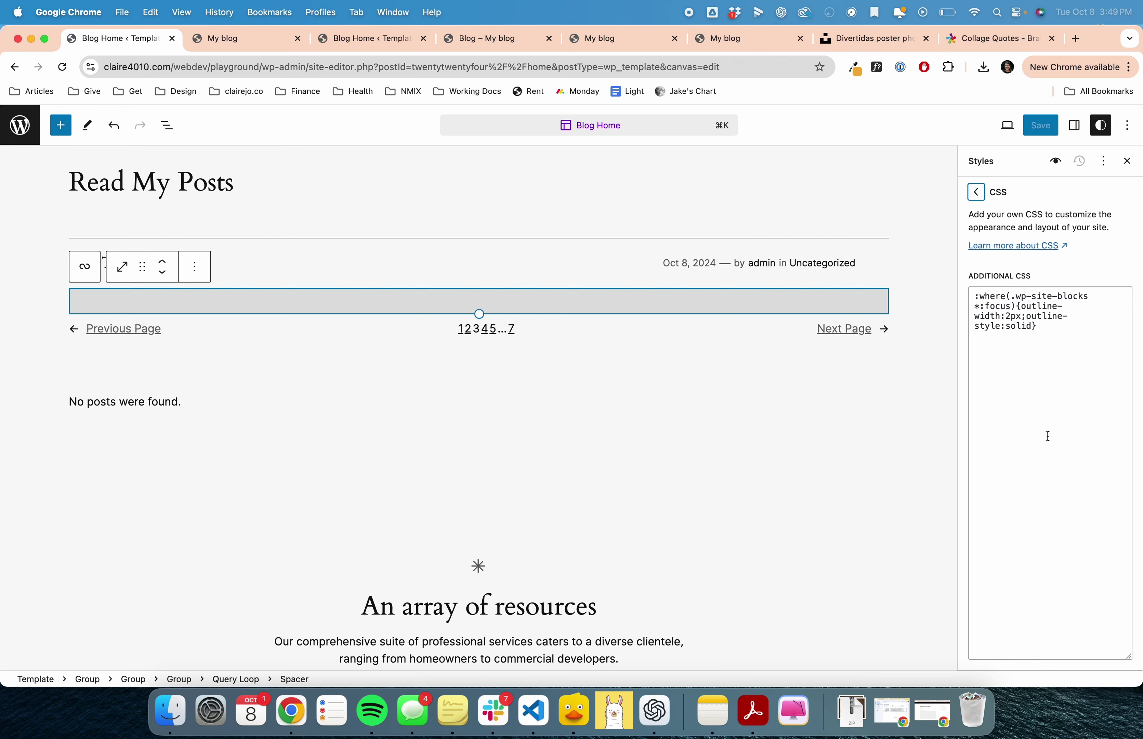
{"action": "left_click", "coordinate": [983, 191]}
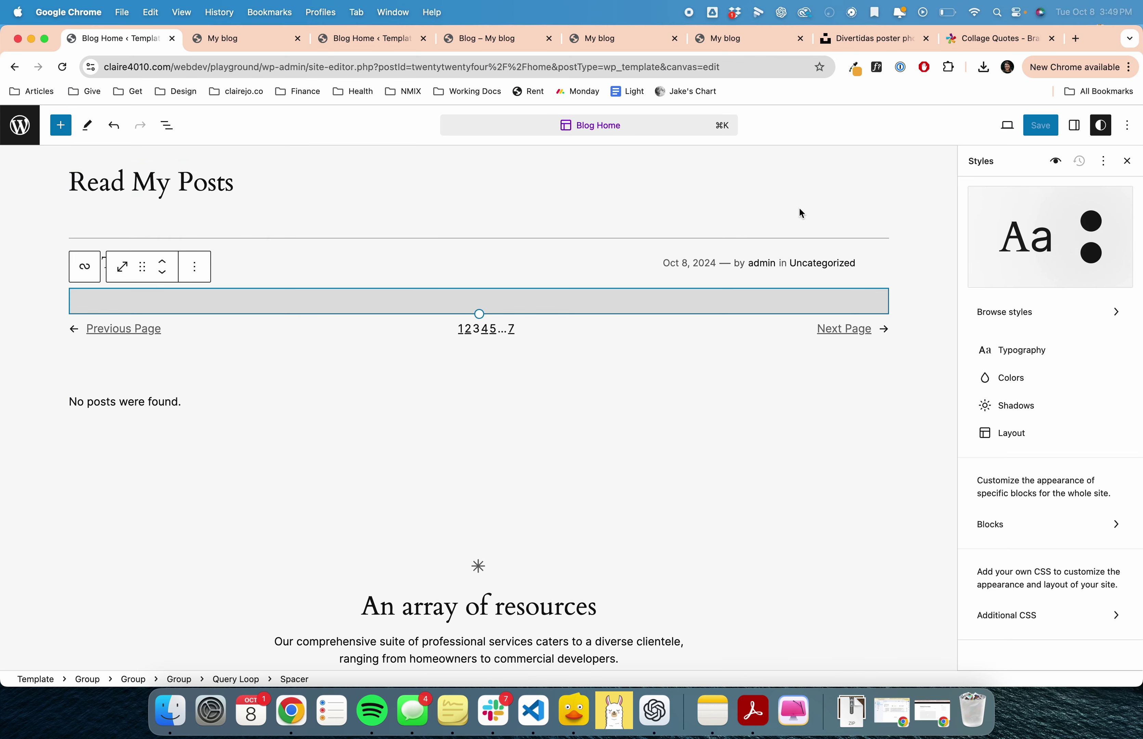
Step: Switch to the published home page, open its Pages template in the site editor, and go to the list of all templates
{"action": "mouse_move", "coordinate": [800, 213]}
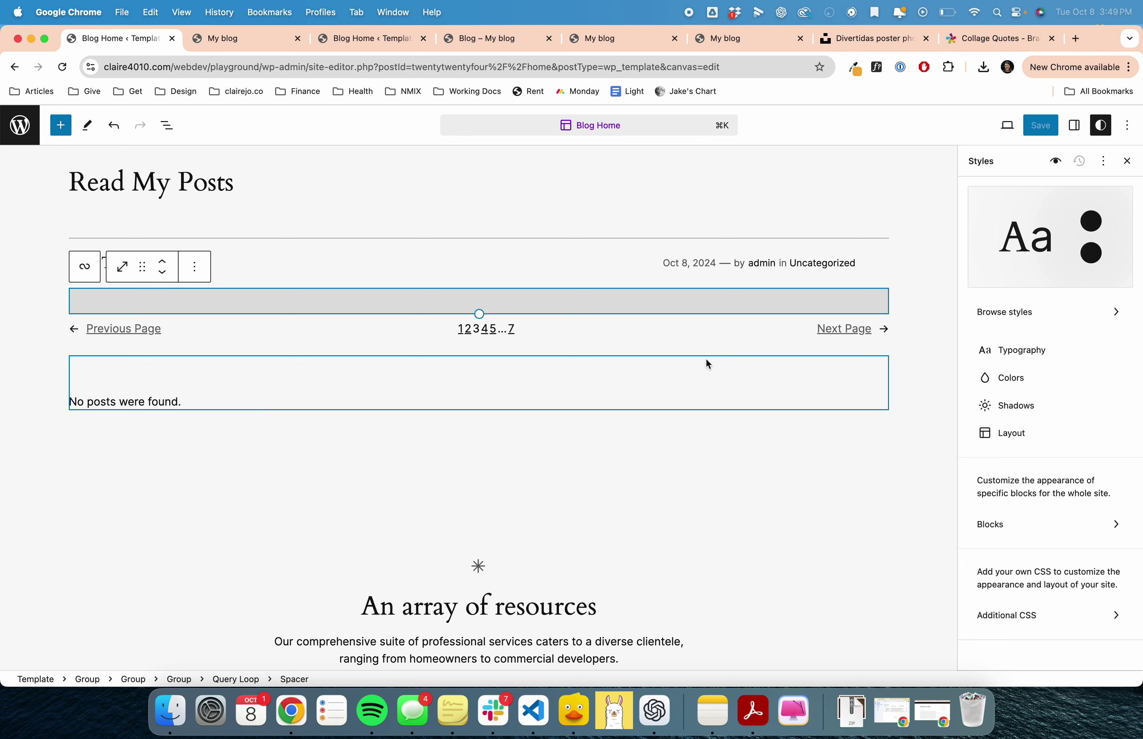
{"action": "mouse_move", "coordinate": [278, 206]}
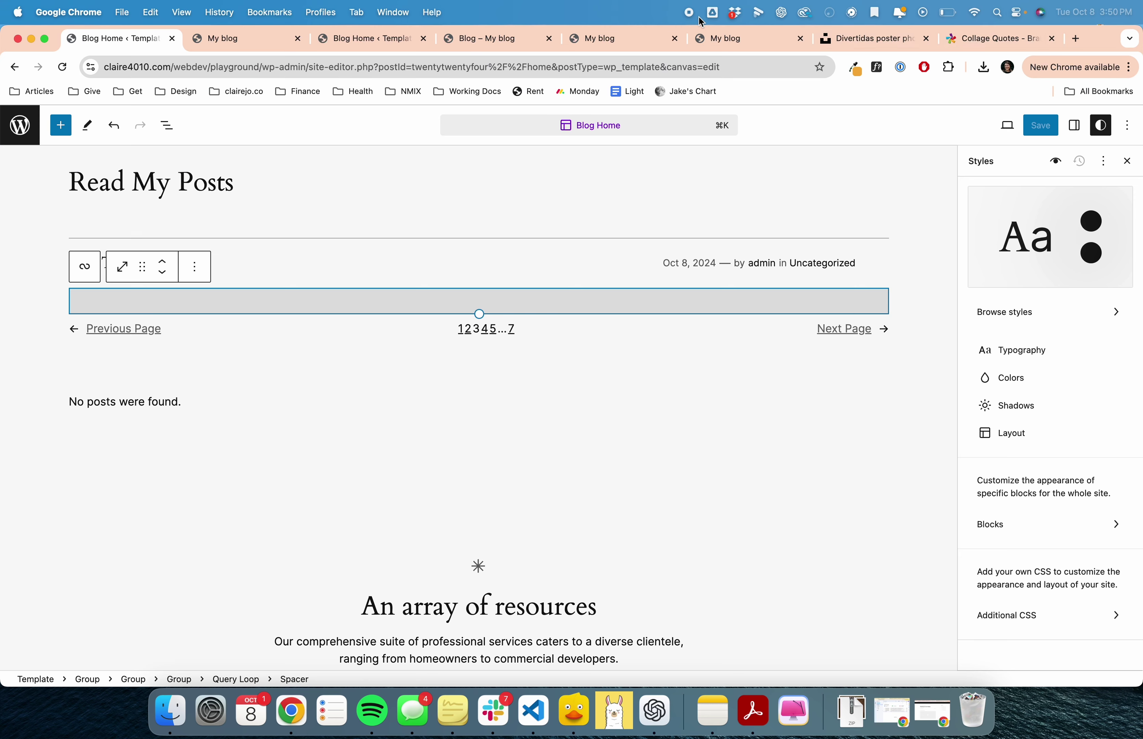
{"action": "left_click", "coordinate": [261, 40]}
{"action": "left_click", "coordinate": [274, 67]}
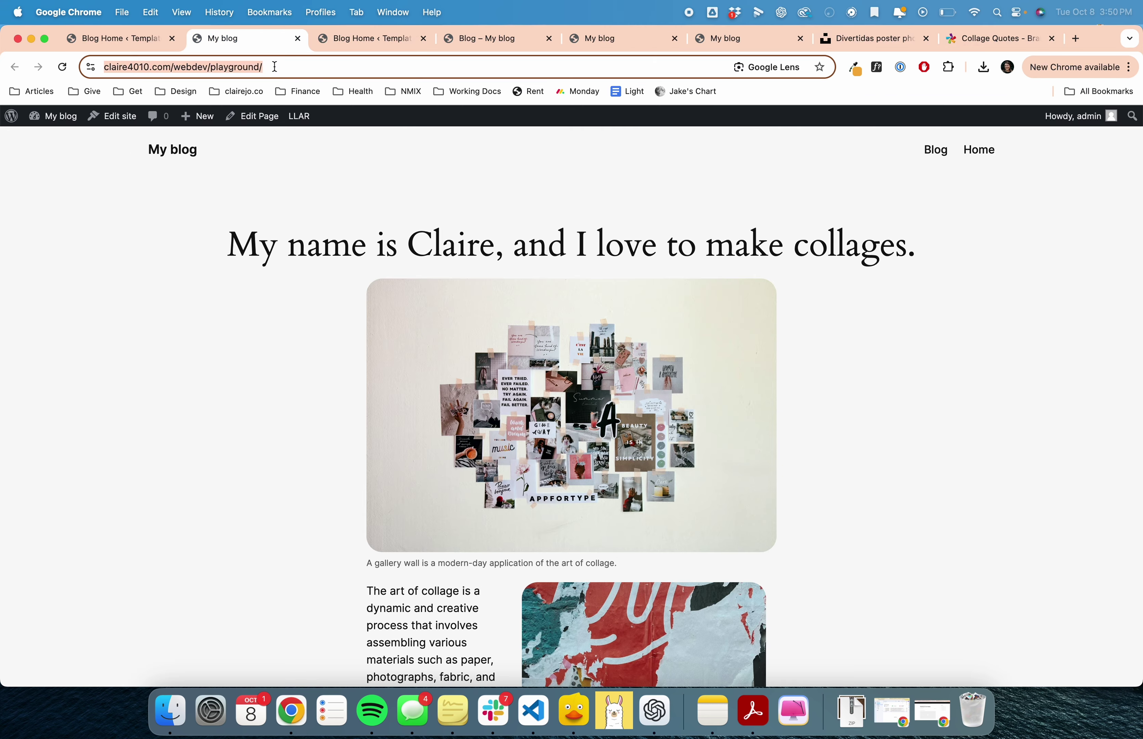
{"action": "left_click", "coordinate": [263, 67]}
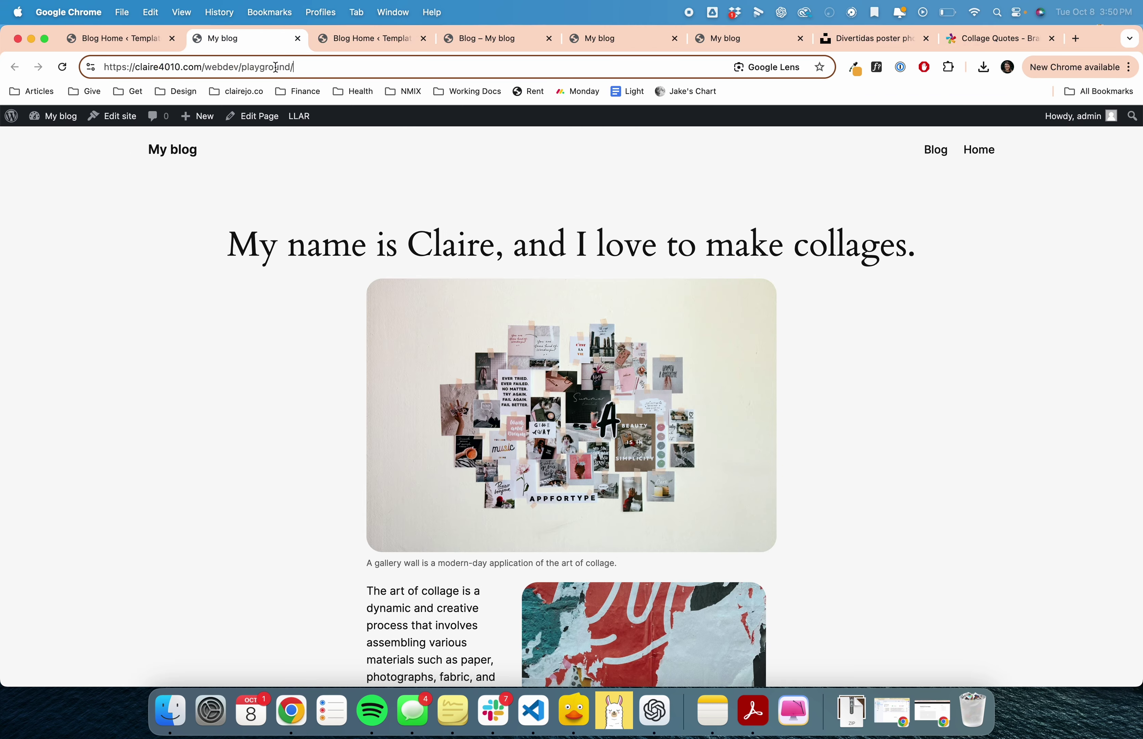
{"action": "left_click", "coordinate": [137, 255]}
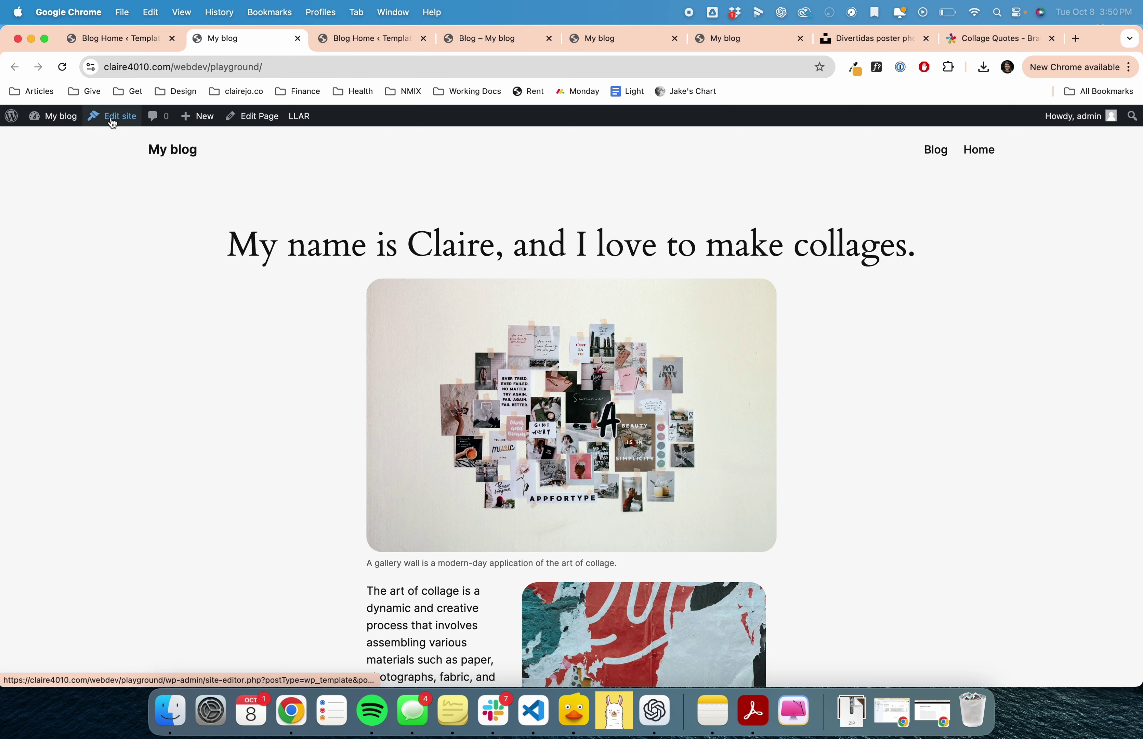
{"action": "left_click", "coordinate": [114, 125]}
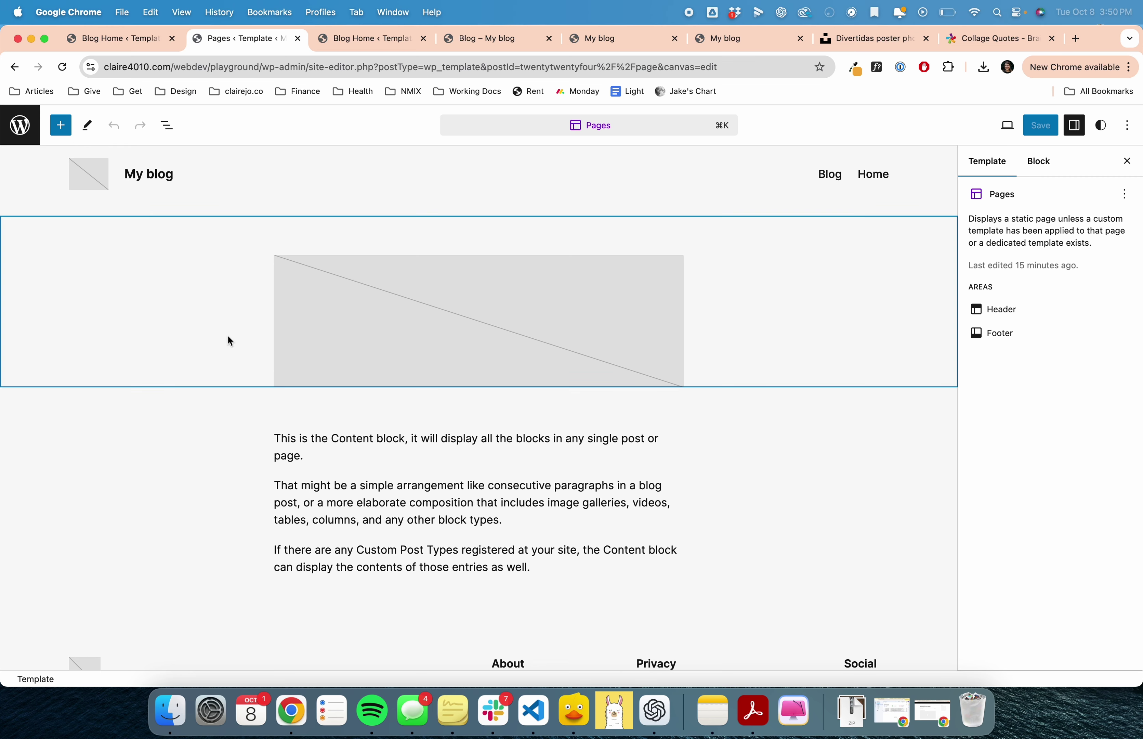
{"action": "left_click", "coordinate": [20, 125]}
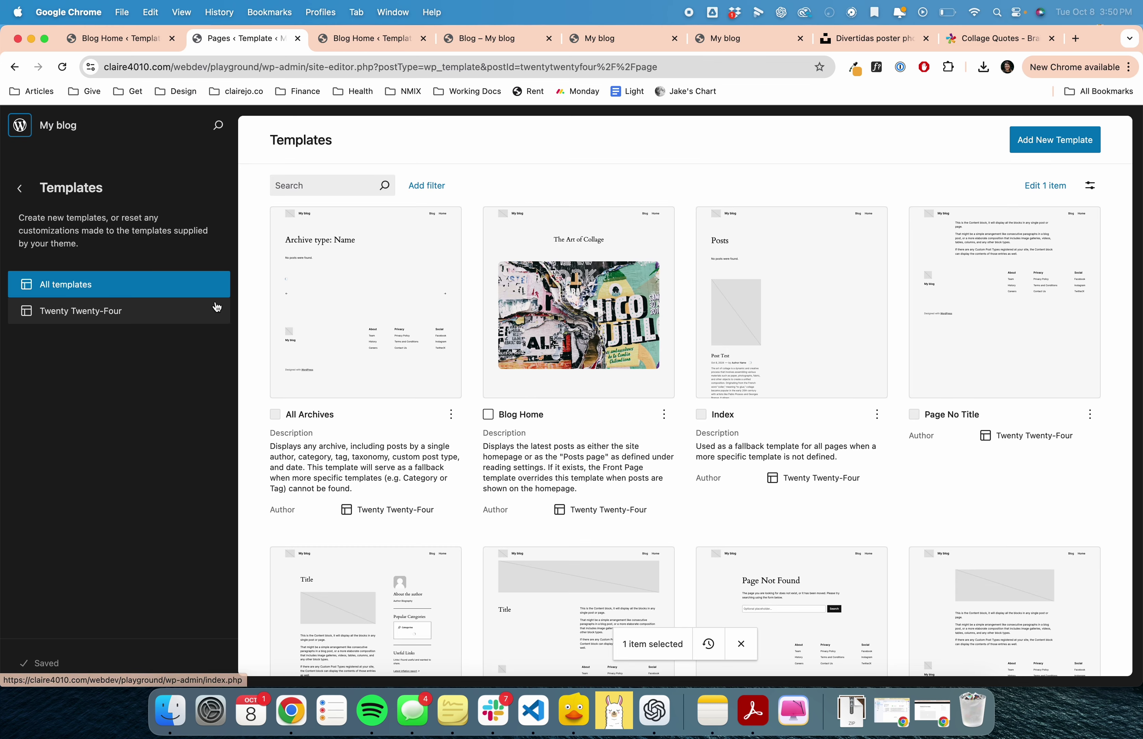
Step: Leave the template list and load the published home page at the site's /webdev/playground/ address
{"action": "left_click", "coordinate": [20, 189]}
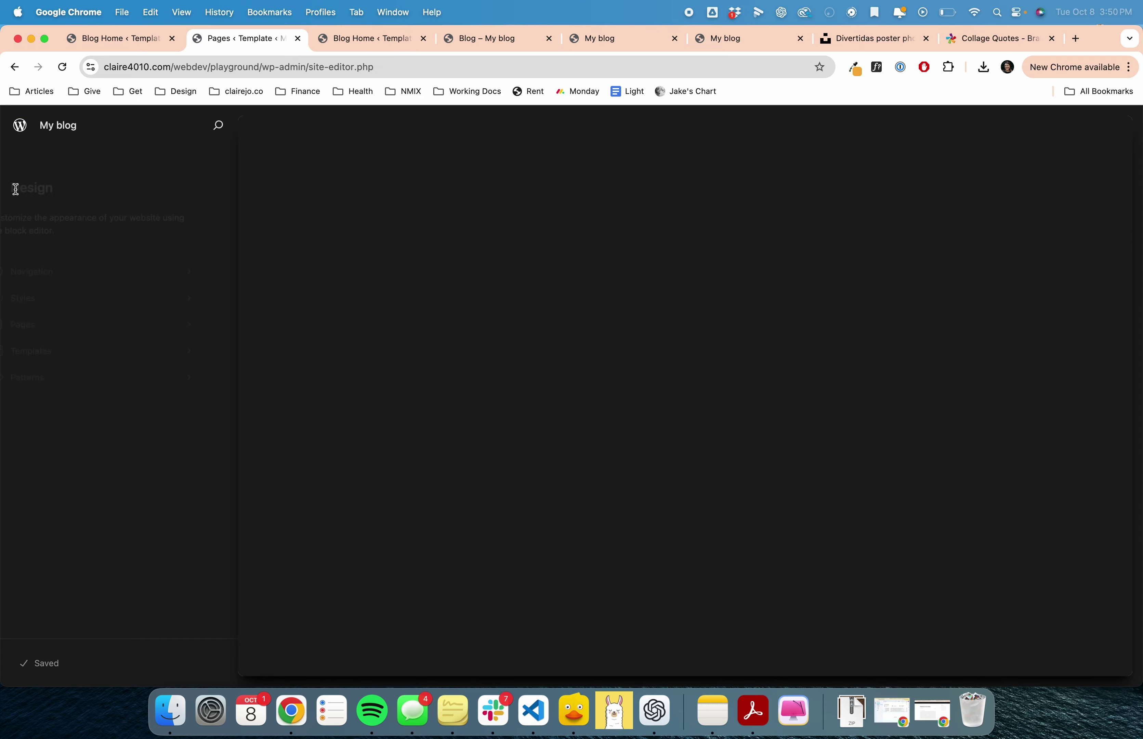
{"action": "left_click", "coordinate": [357, 39]}
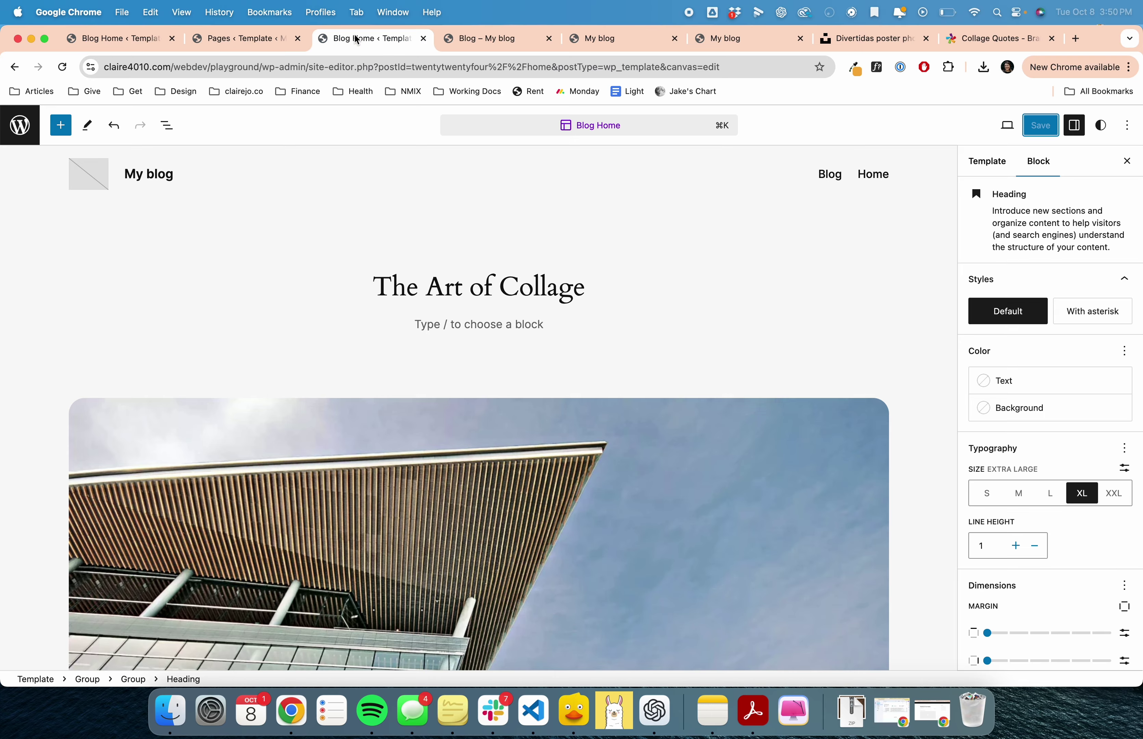
{"action": "left_click", "coordinate": [252, 38]}
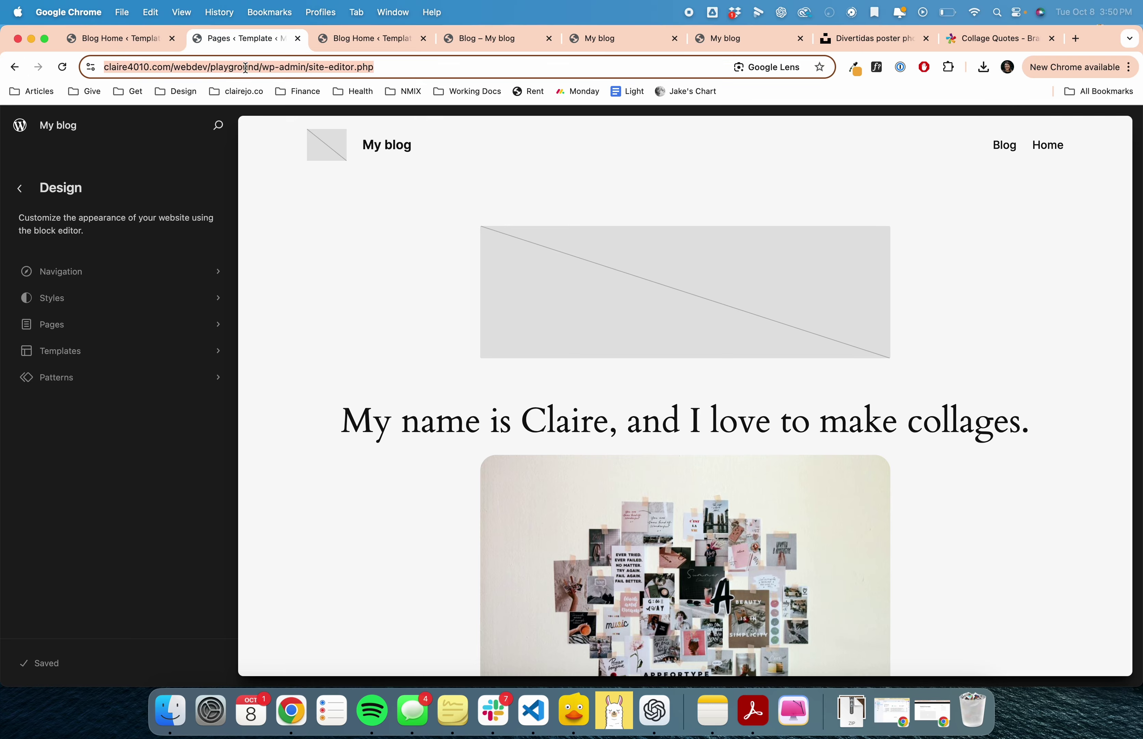
{"action": "left_click", "coordinate": [416, 90]}
{"action": "left_click", "coordinate": [419, 68]}
{"action": "left_click_drag", "start_coordinate": [422, 67], "coordinate": [302, 71]}
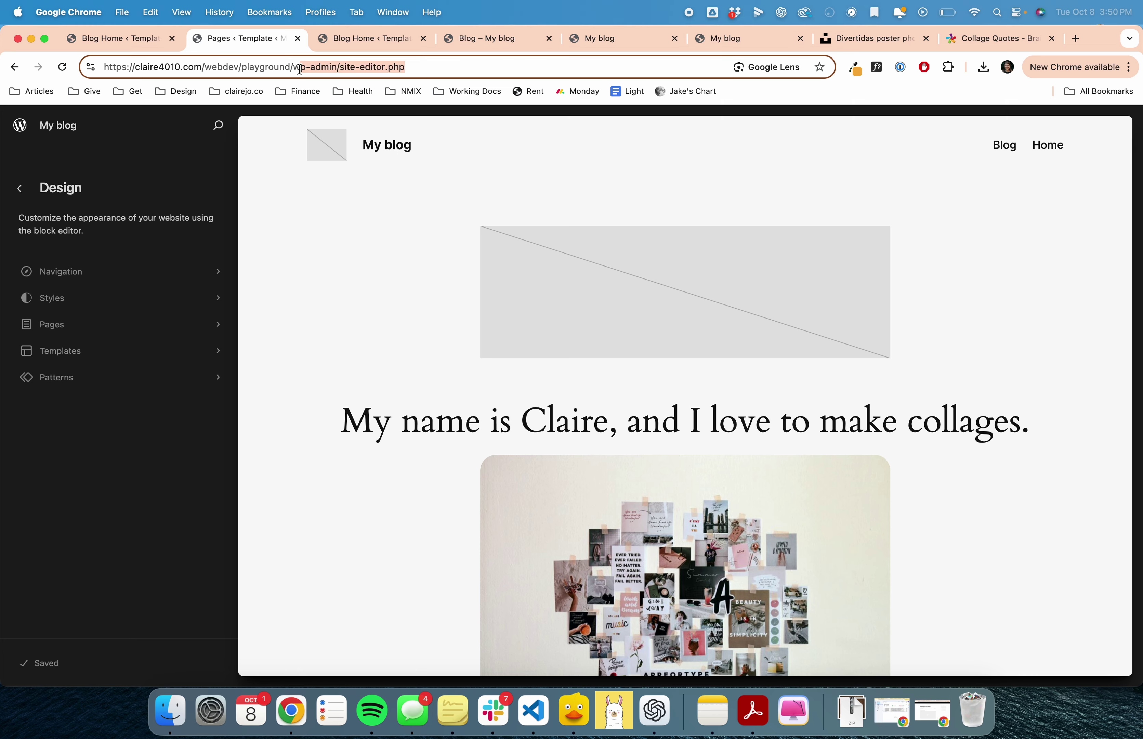
{"action": "key", "text": "BackSpace"}
{"action": "key", "text": "Return"}
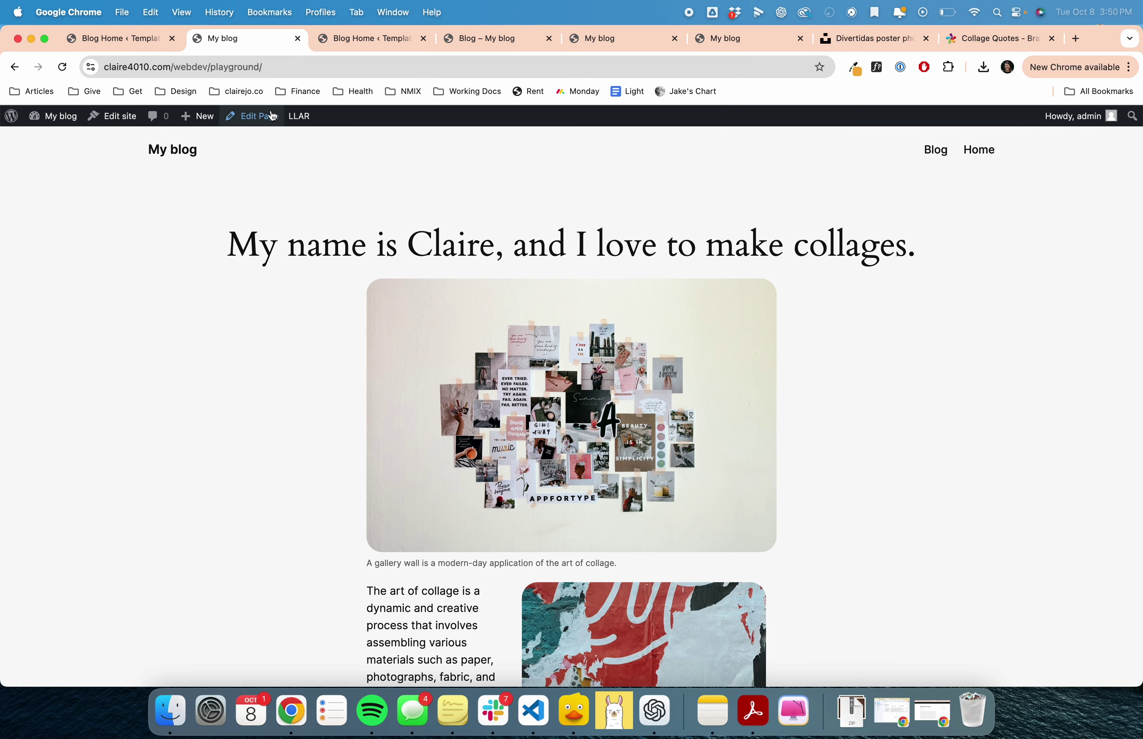
Step: Open the published home page in the page editor and examine its heading and column paragraph blocks
{"action": "left_click", "coordinate": [270, 117]}
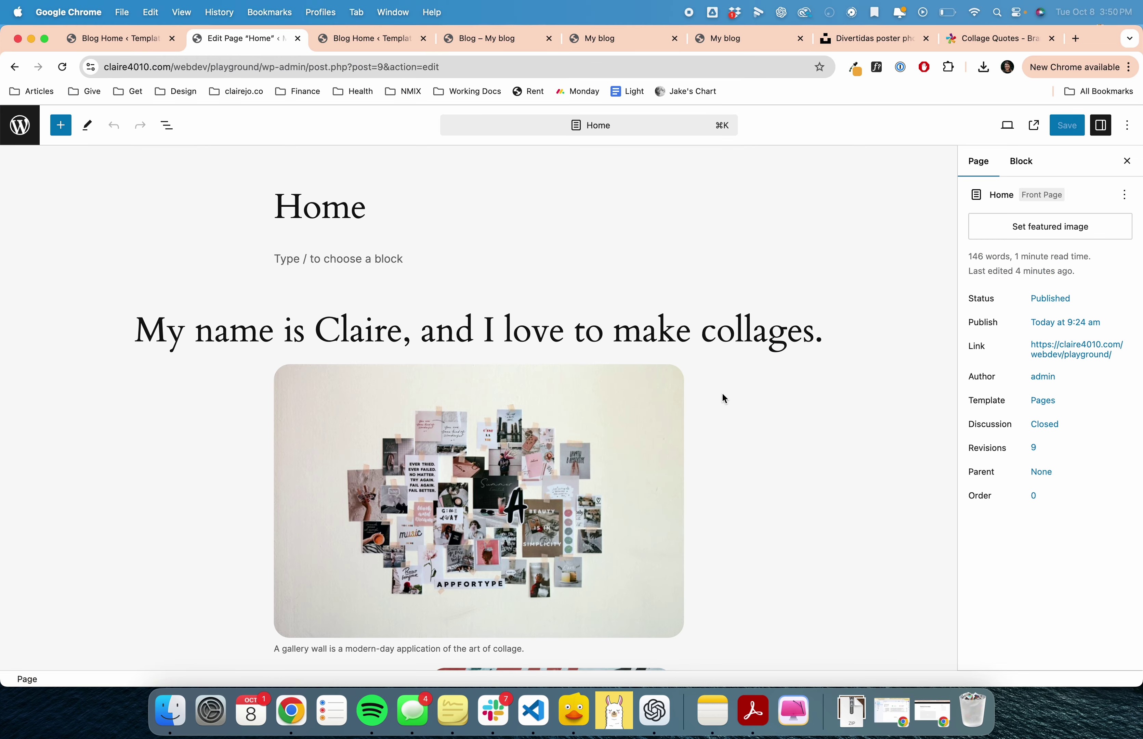
{"action": "left_click", "coordinate": [609, 327]}
{"action": "triple_click", "coordinate": [608, 327]}
{"action": "scroll", "coordinate": [356, 365], "scroll_direction": "down", "scroll_amount": 10}
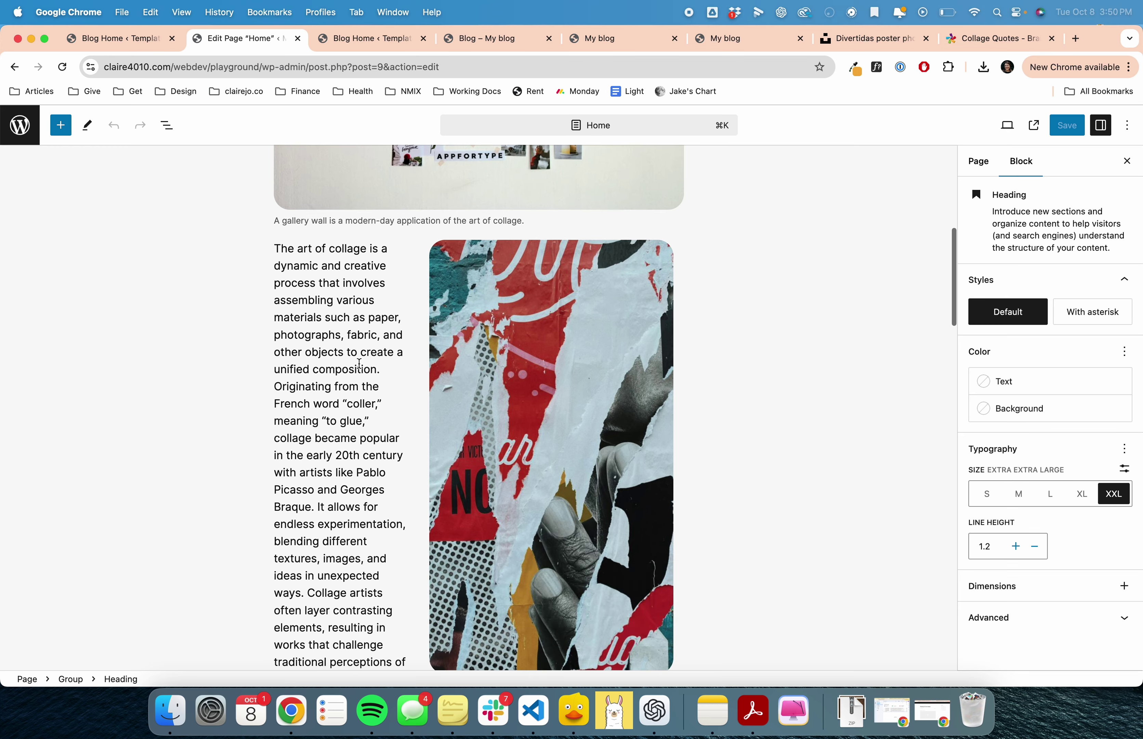
{"action": "double_click", "coordinate": [354, 367]}
{"action": "triple_click", "coordinate": [355, 368]}
{"action": "scroll", "coordinate": [354, 367], "scroll_direction": "down", "scroll_amount": 4}
{"action": "scroll", "coordinate": [354, 368], "scroll_direction": "up", "scroll_amount": 15}
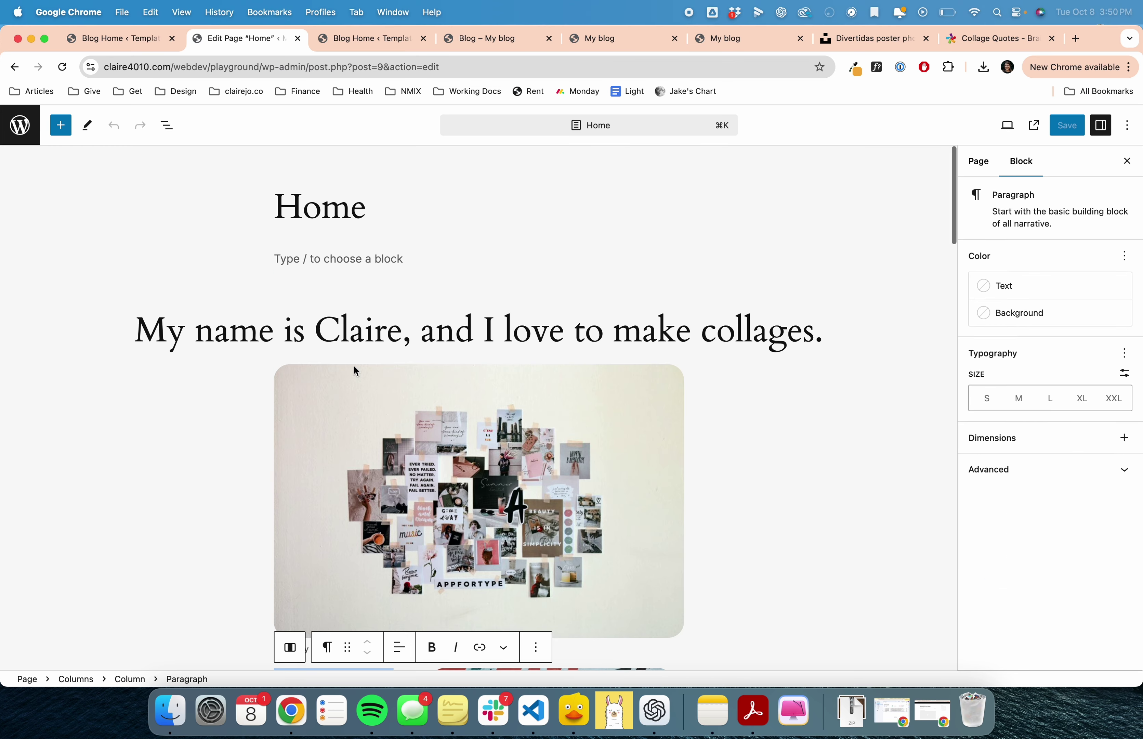
Step: Exit to the admin area, go to the site editor's template list, and open and look over the Blog Home template
{"action": "left_click", "coordinate": [20, 124]}
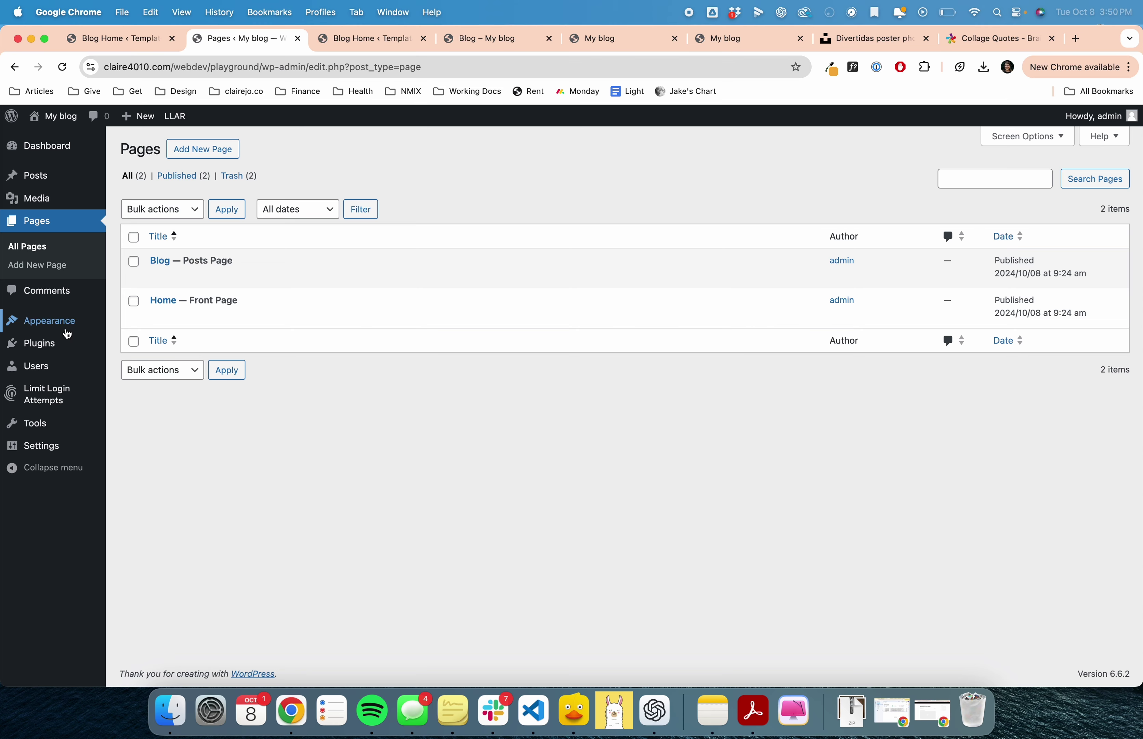
{"action": "mouse_move", "coordinate": [63, 326]}
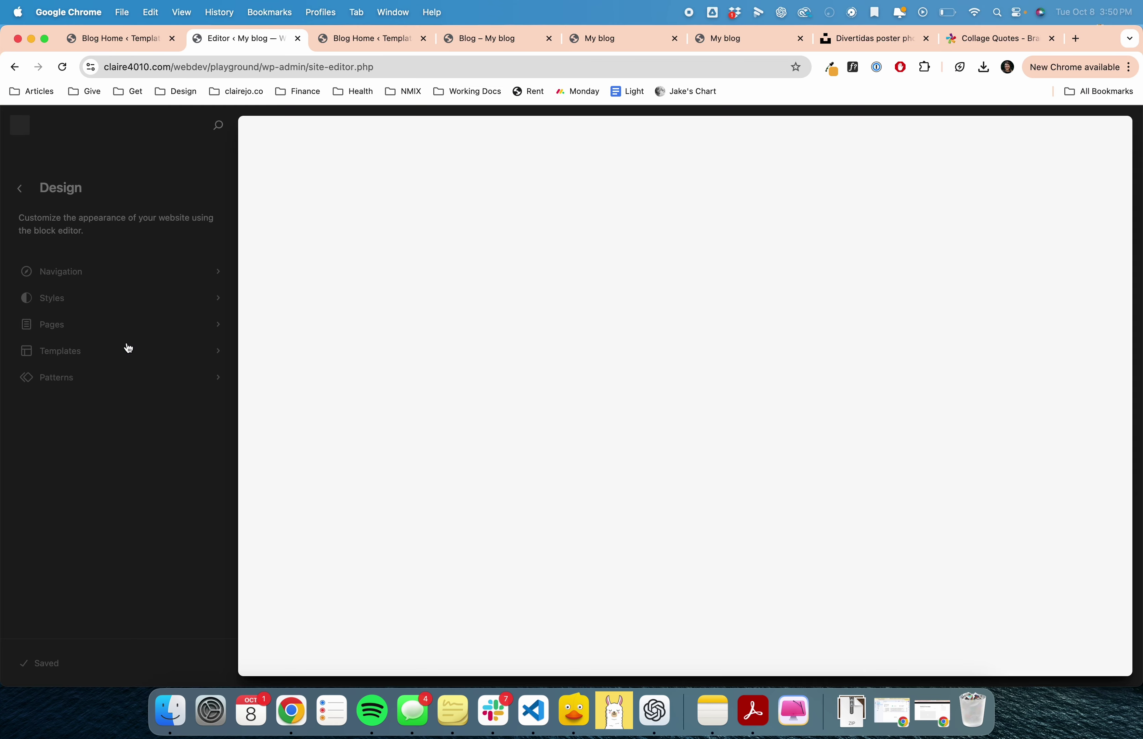
{"action": "left_click", "coordinate": [211, 354]}
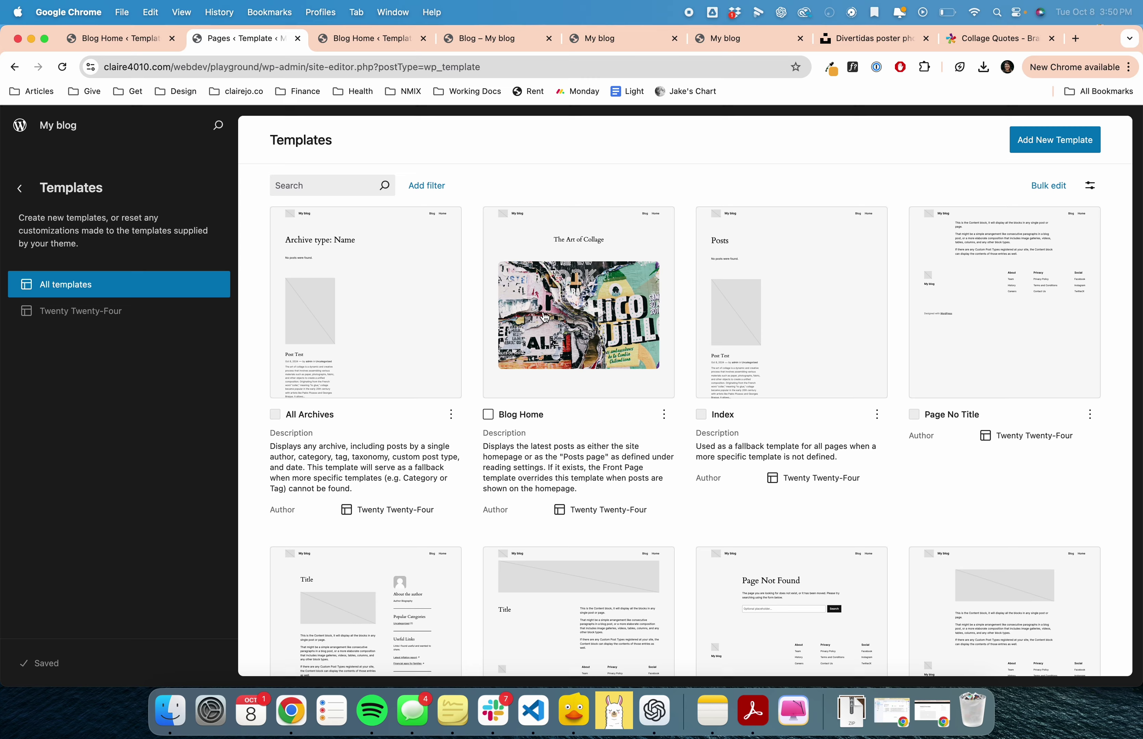
{"action": "left_click", "coordinate": [596, 360]}
{"action": "scroll", "coordinate": [352, 601], "scroll_direction": "down", "scroll_amount": 5}
{"action": "scroll", "coordinate": [352, 601], "scroll_direction": "down", "scroll_amount": 10}
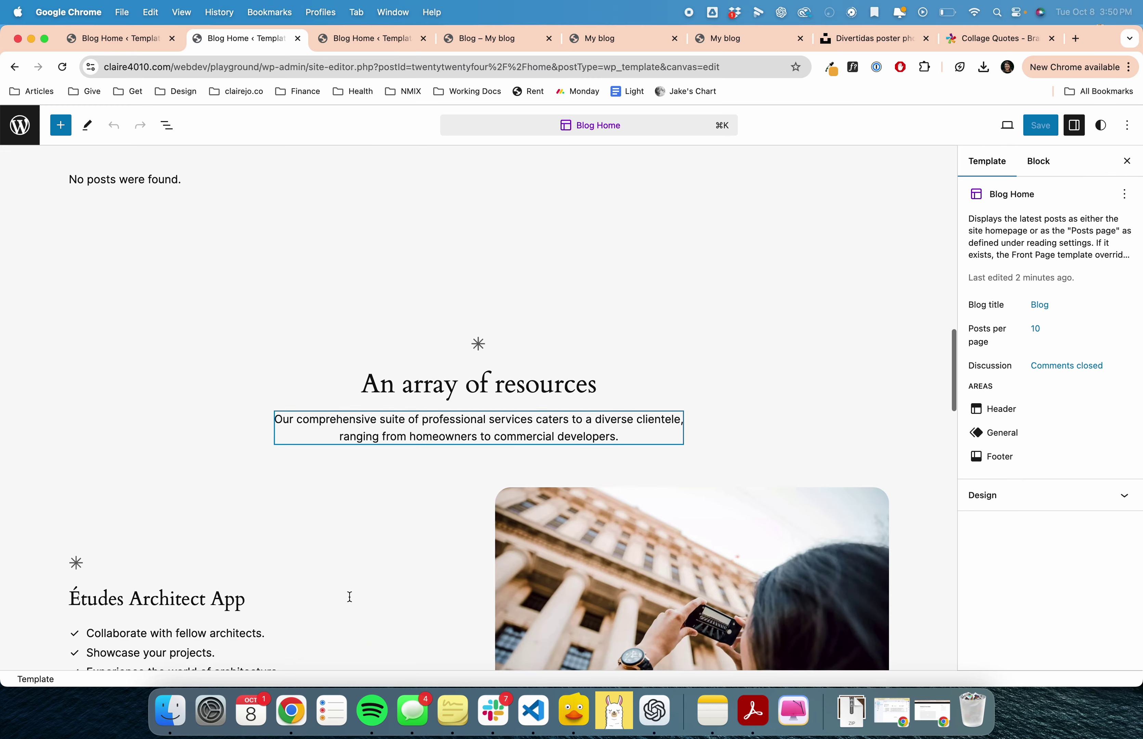
Step: Show the site-wide styles in the other open Blog Home editor, and return to the newly opened template
{"action": "left_click", "coordinate": [359, 41]}
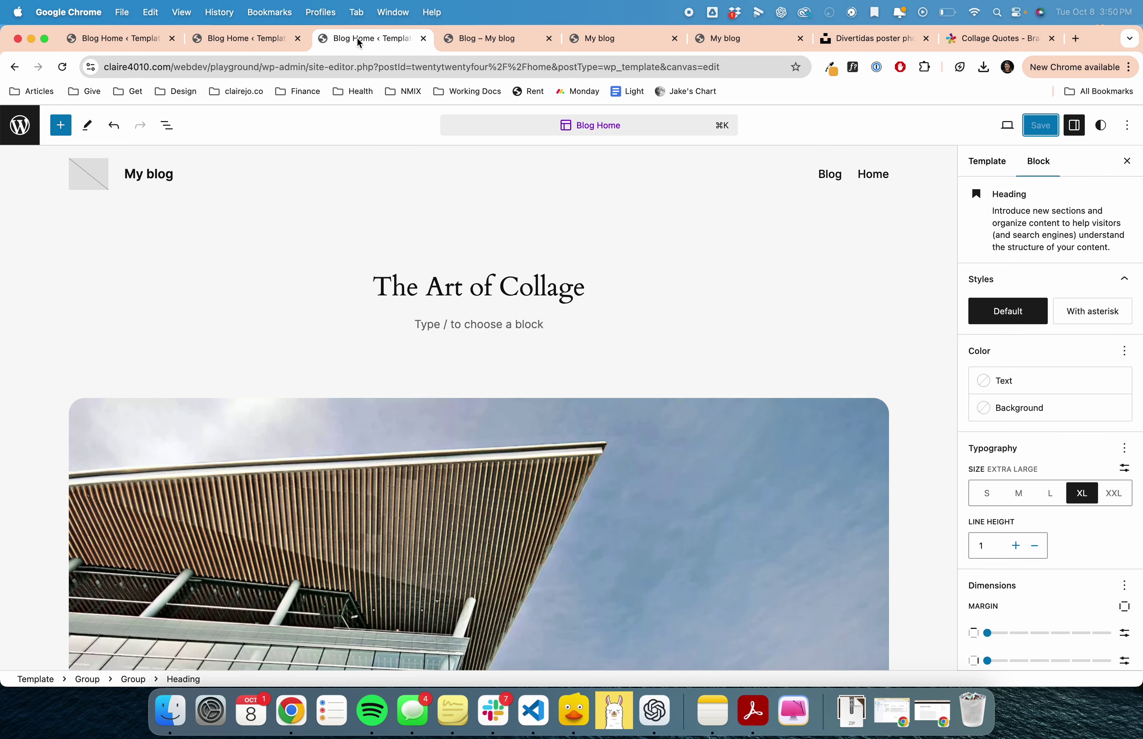
{"action": "left_click", "coordinate": [1102, 130]}
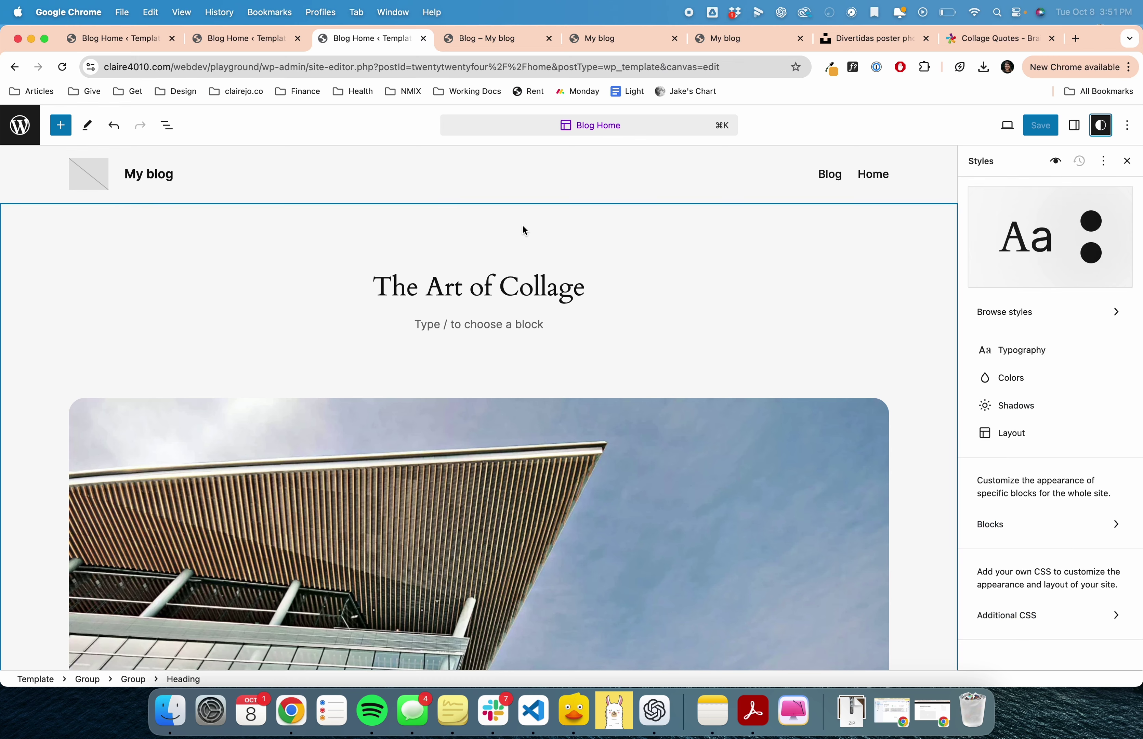
{"action": "left_click", "coordinate": [259, 35]}
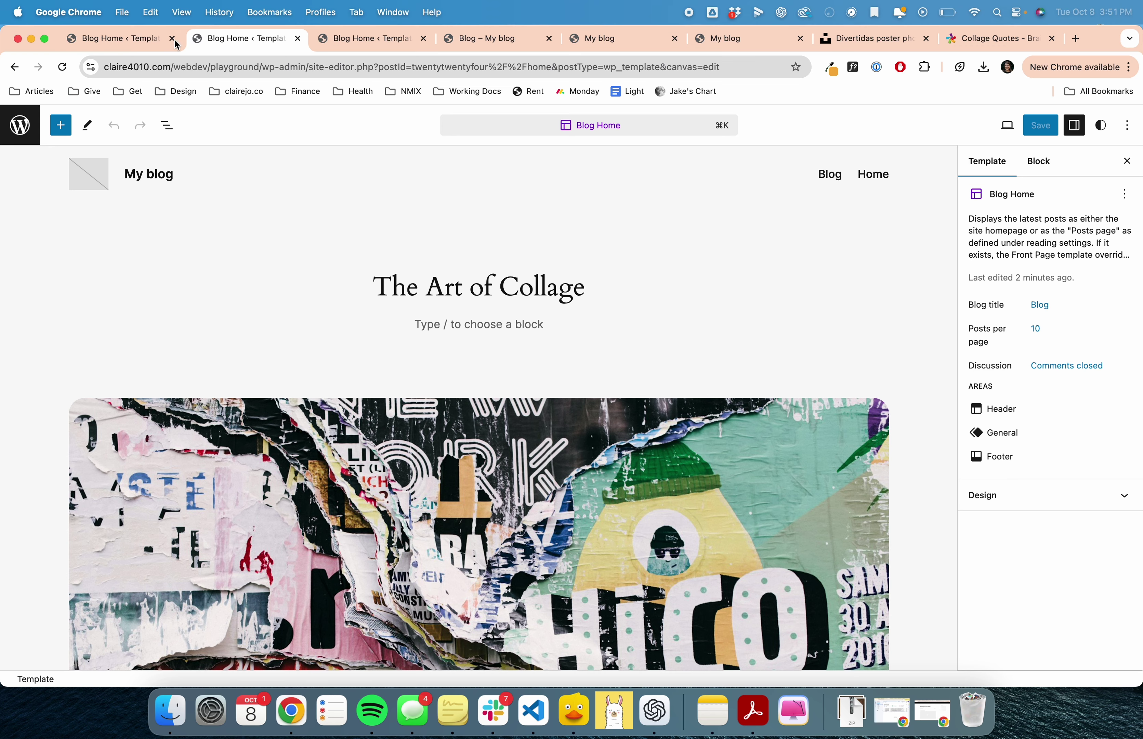
Step: Exit the Blog Home template with the "Read My Posts" heading and open the Home page for editing from the admin pages list
{"action": "left_click", "coordinate": [127, 43]}
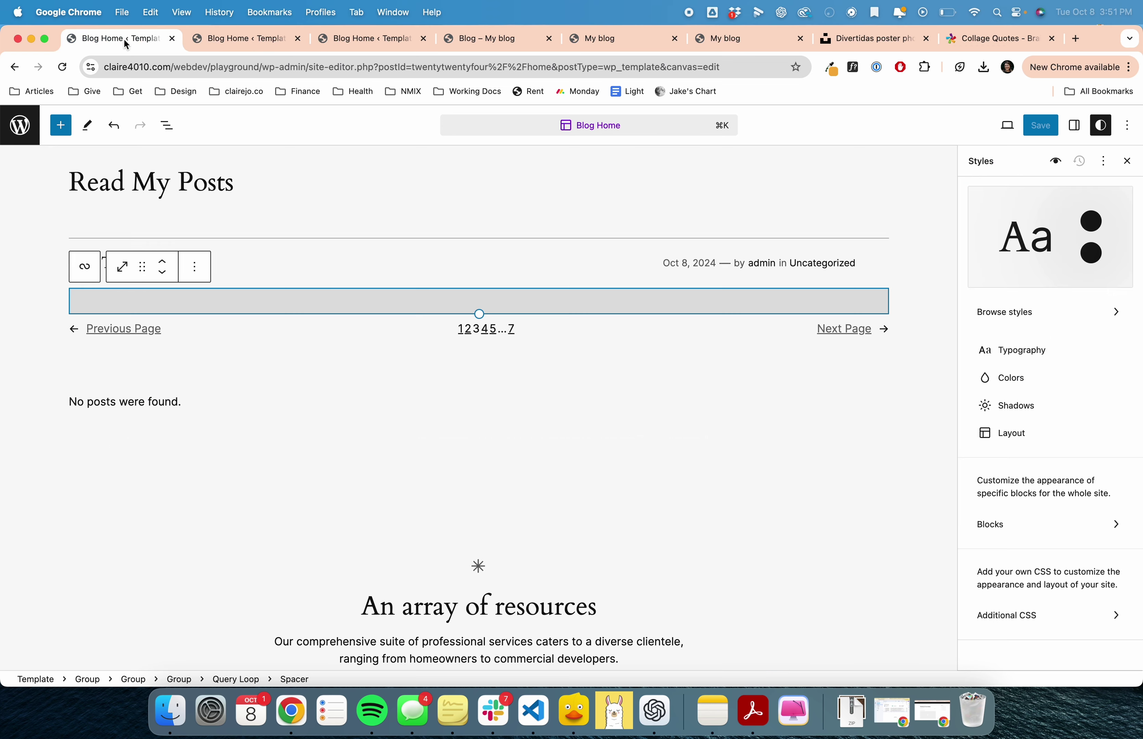
{"action": "left_click", "coordinate": [19, 126]}
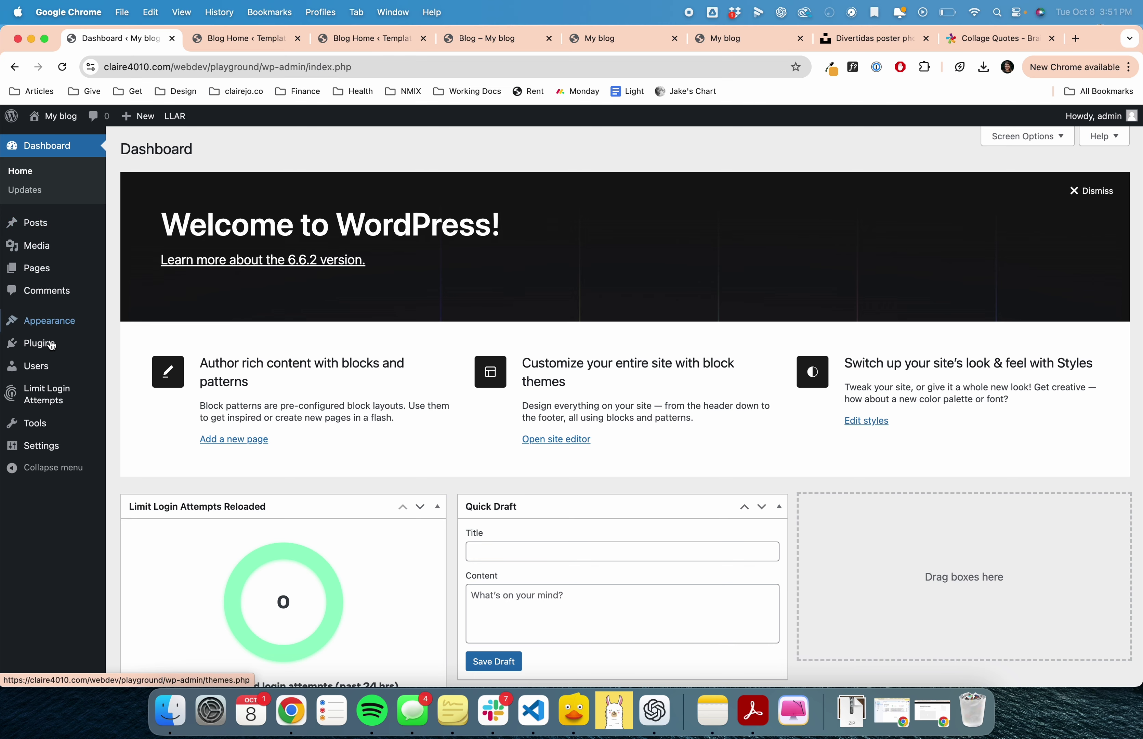
{"action": "left_click", "coordinate": [45, 275]}
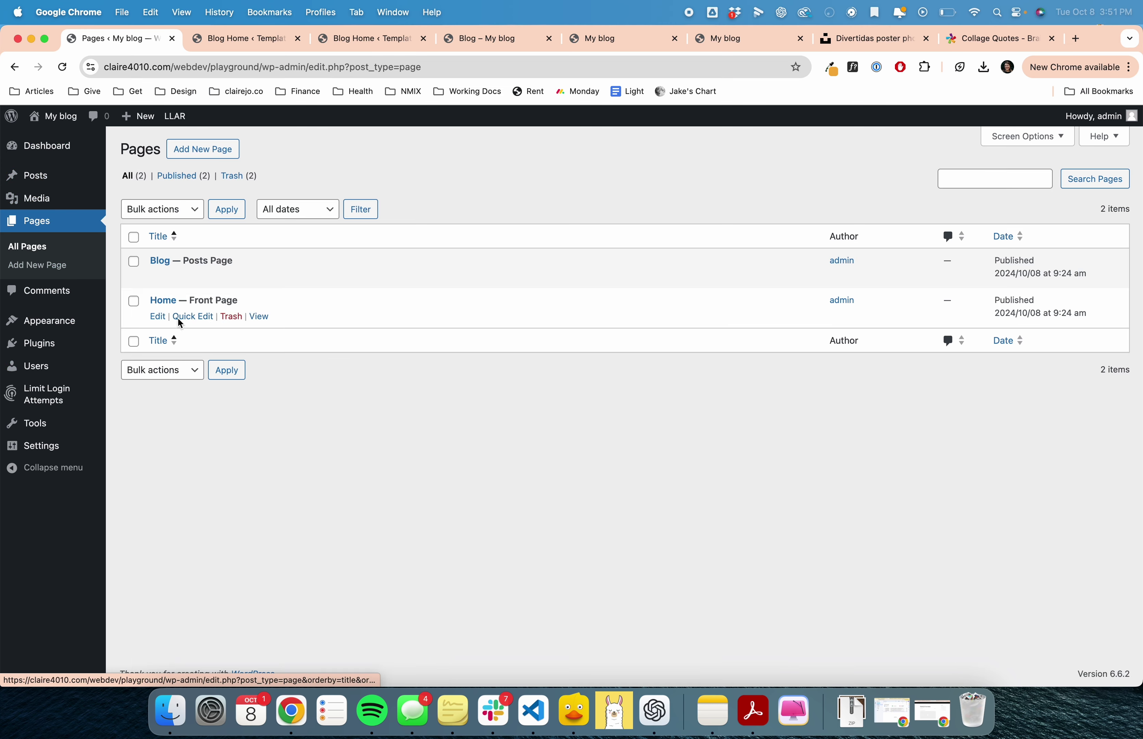
{"action": "left_click", "coordinate": [165, 301]}
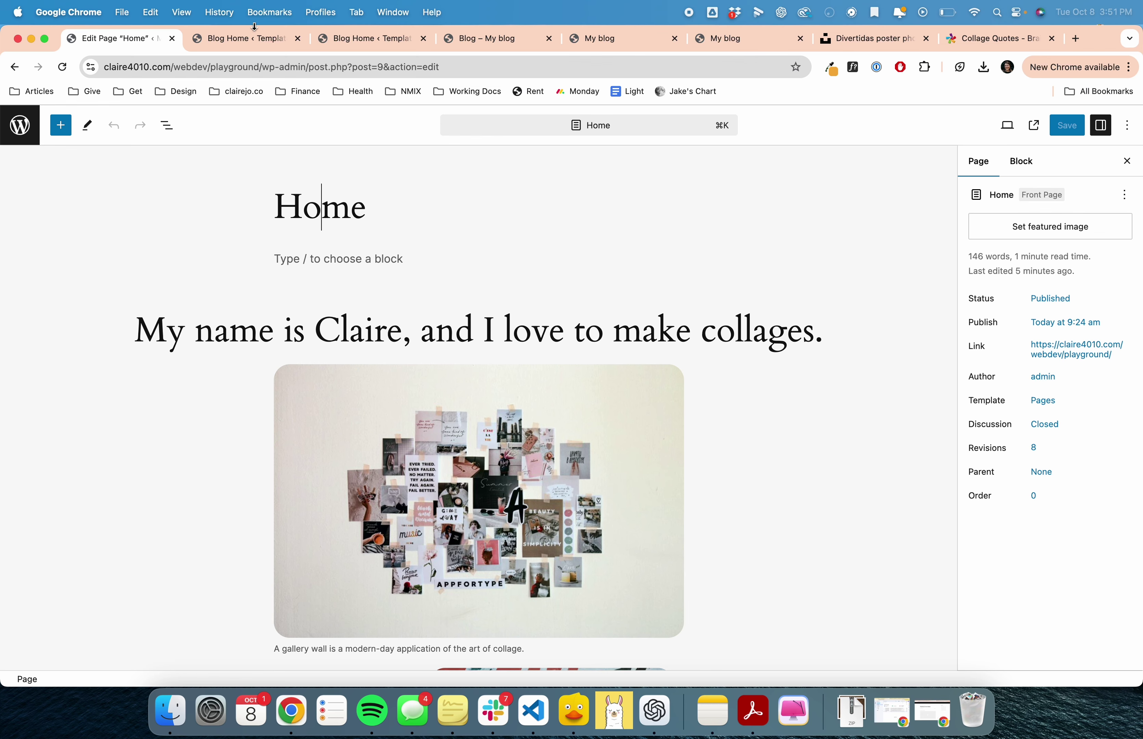
Step: Return to the Blog Home template, go back to the list of all templates and open the Pages template
{"action": "left_click", "coordinate": [250, 43]}
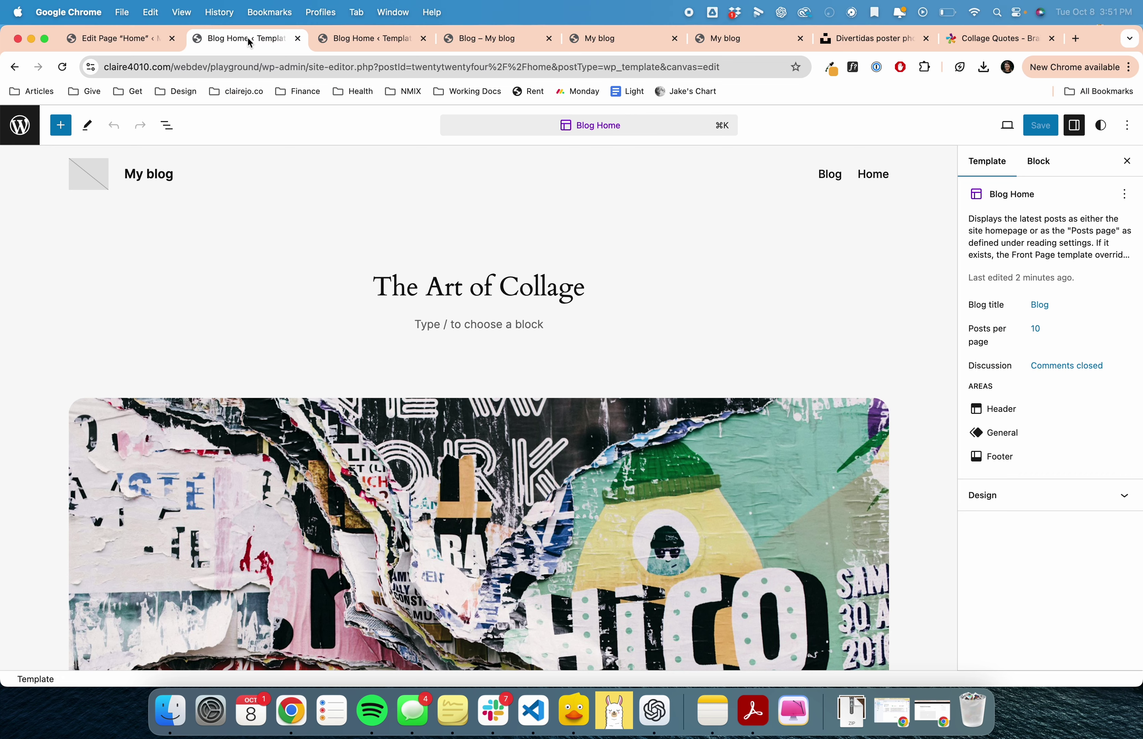
{"action": "left_click", "coordinate": [30, 136]}
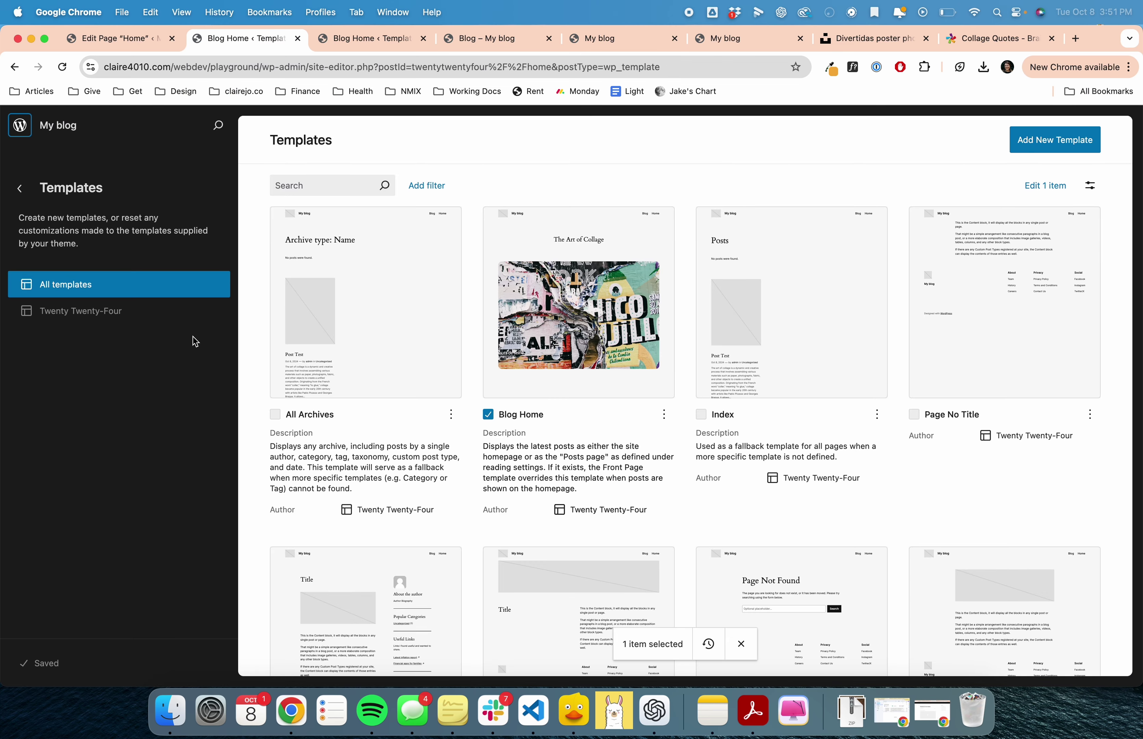
{"action": "scroll", "coordinate": [703, 299], "scroll_direction": "down", "scroll_amount": 5}
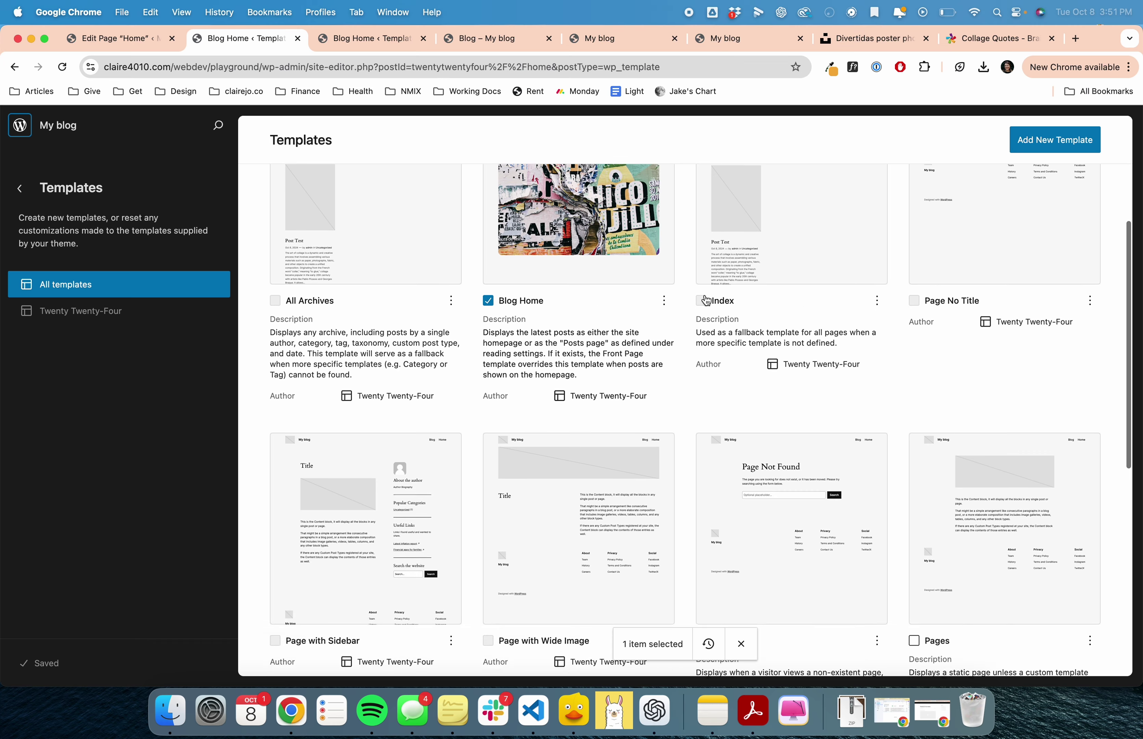
{"action": "scroll", "coordinate": [704, 301], "scroll_direction": "down", "scroll_amount": 3}
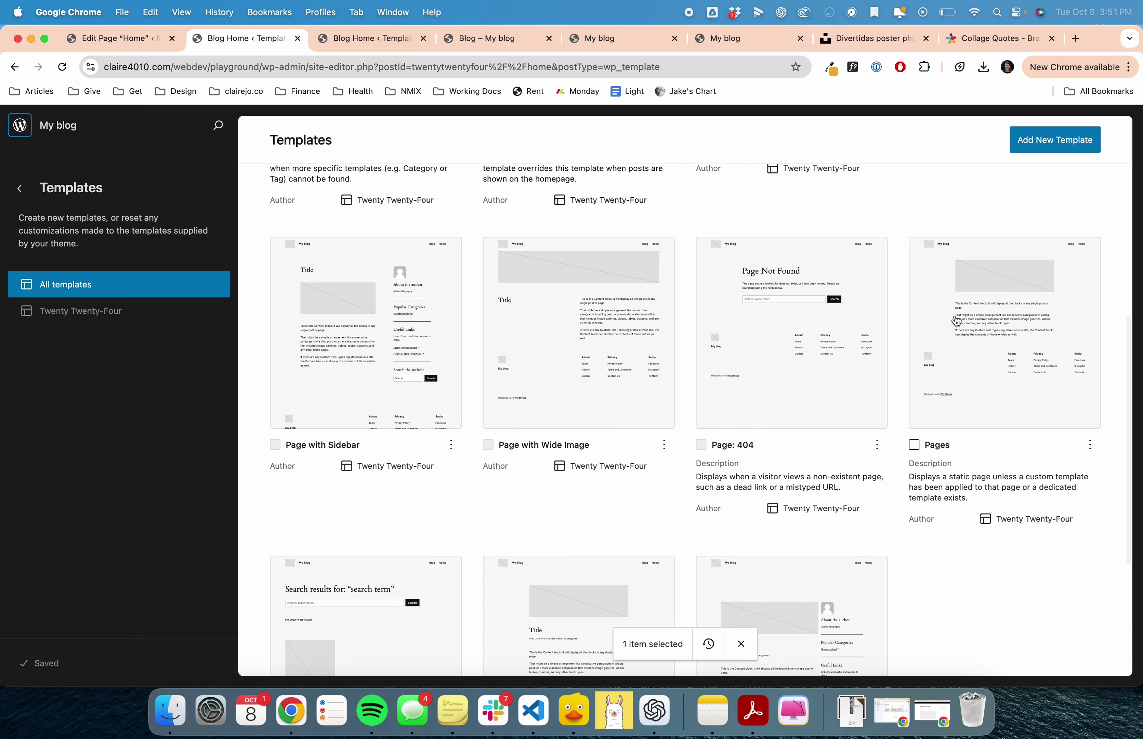
{"action": "left_click", "coordinate": [947, 403]}
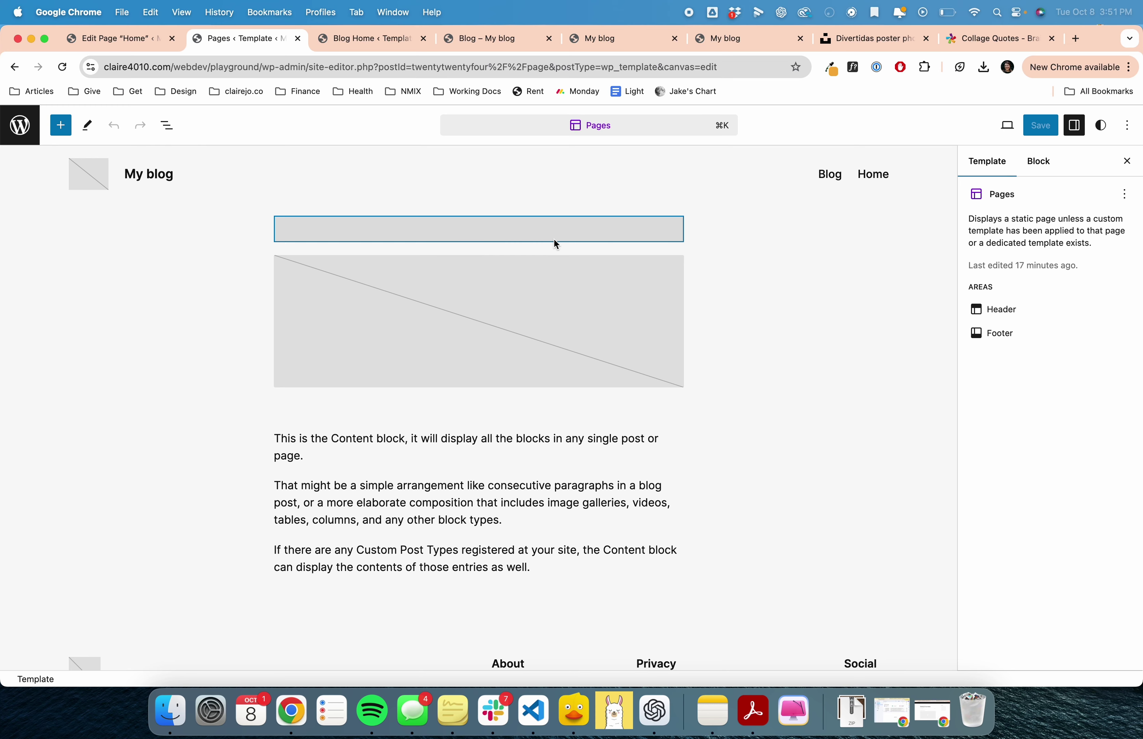
Step: Leave the Pages template for the Home page in the site editor's page list, and exit the separate Home page editor
{"action": "left_click", "coordinate": [7, 133]}
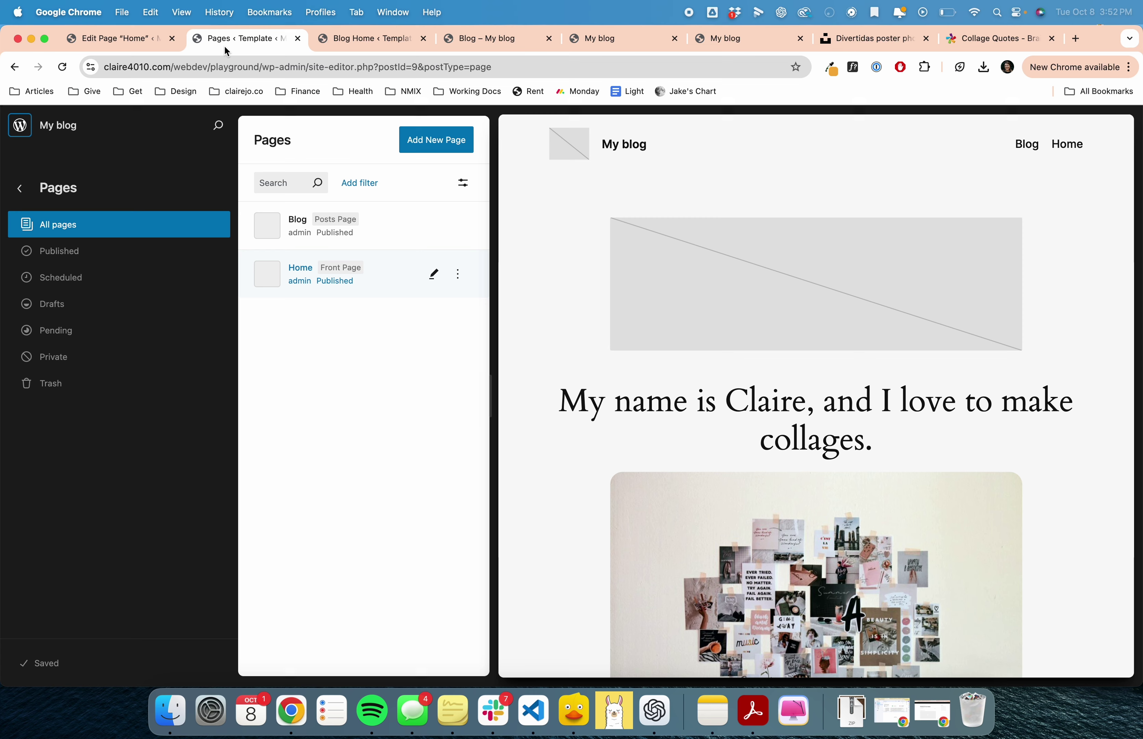
{"action": "left_click", "coordinate": [146, 36]}
{"action": "left_click", "coordinate": [5, 123]}
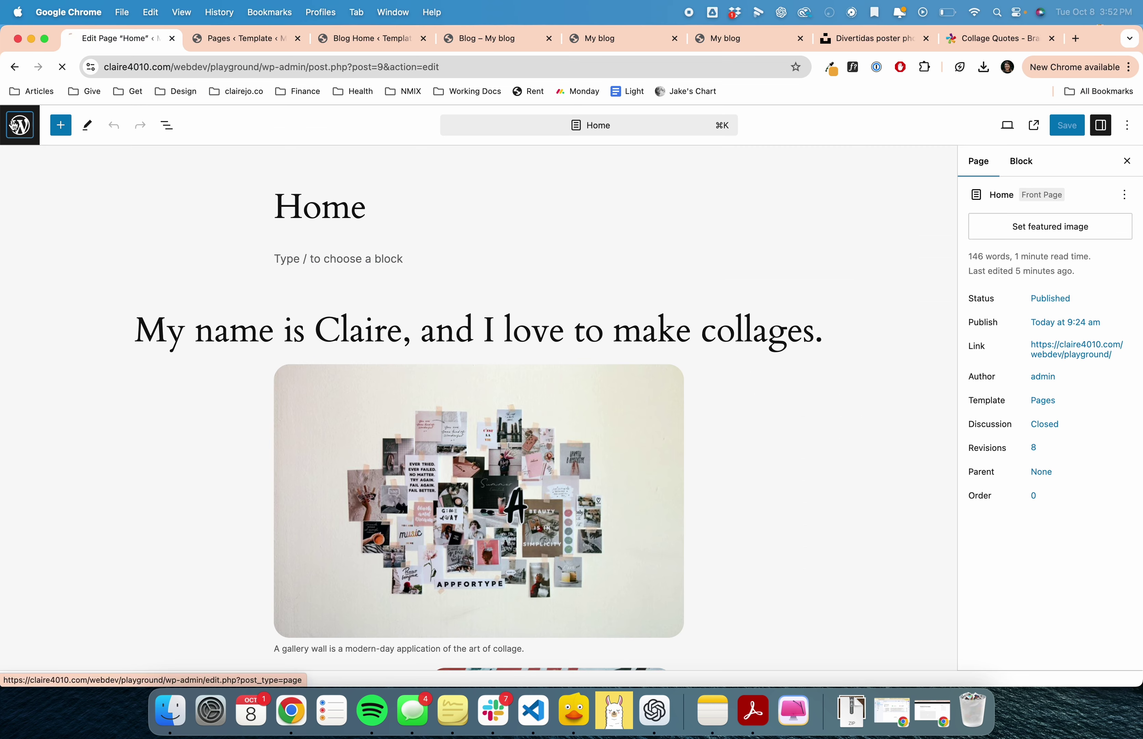